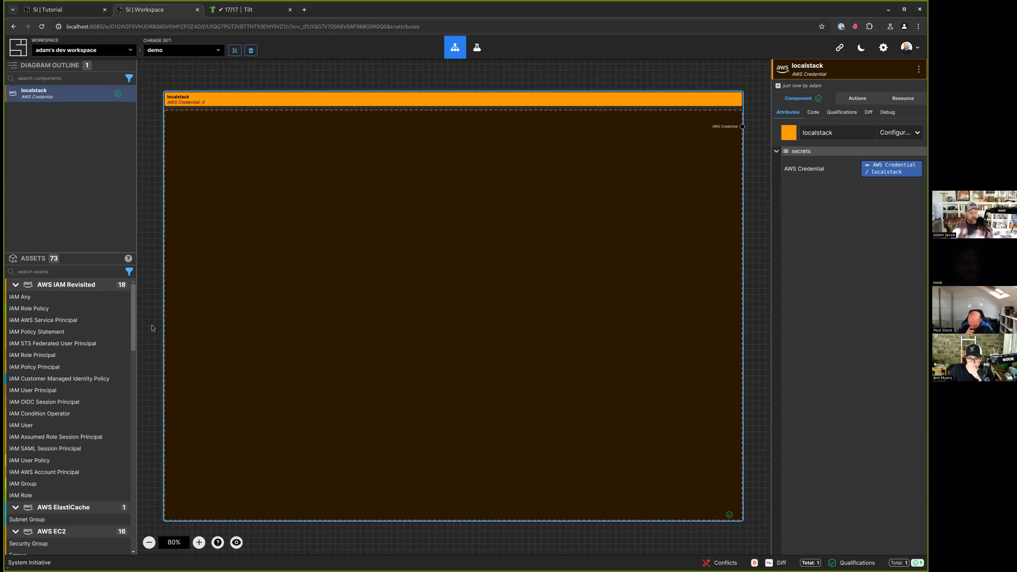
Add an IAM User component in the lower part of the localstack credential frame.
{"action": "left_click", "coordinate": [43, 272]}
{"action": "left_click", "coordinate": [30, 427]}
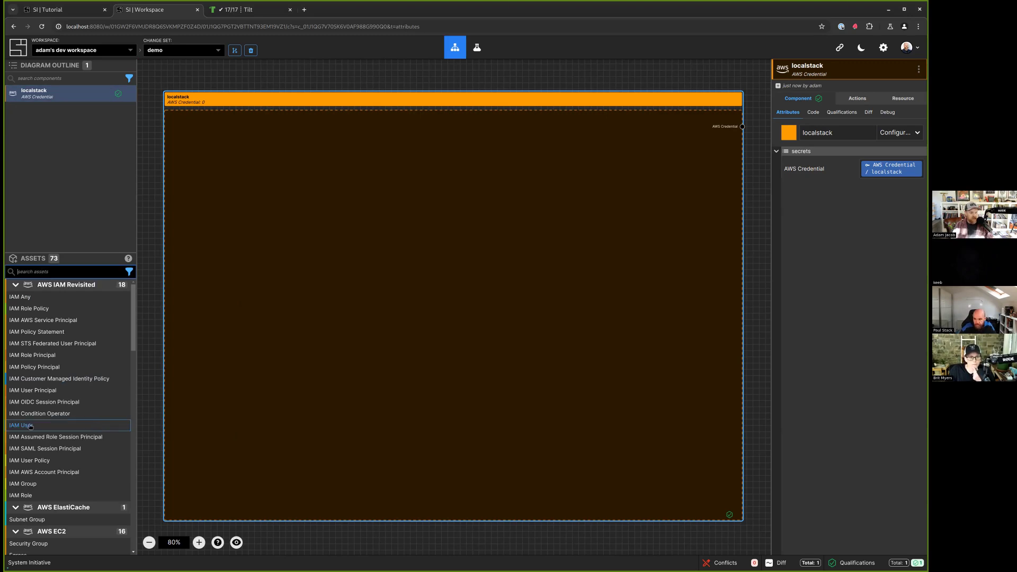
{"action": "left_click", "coordinate": [274, 373]}
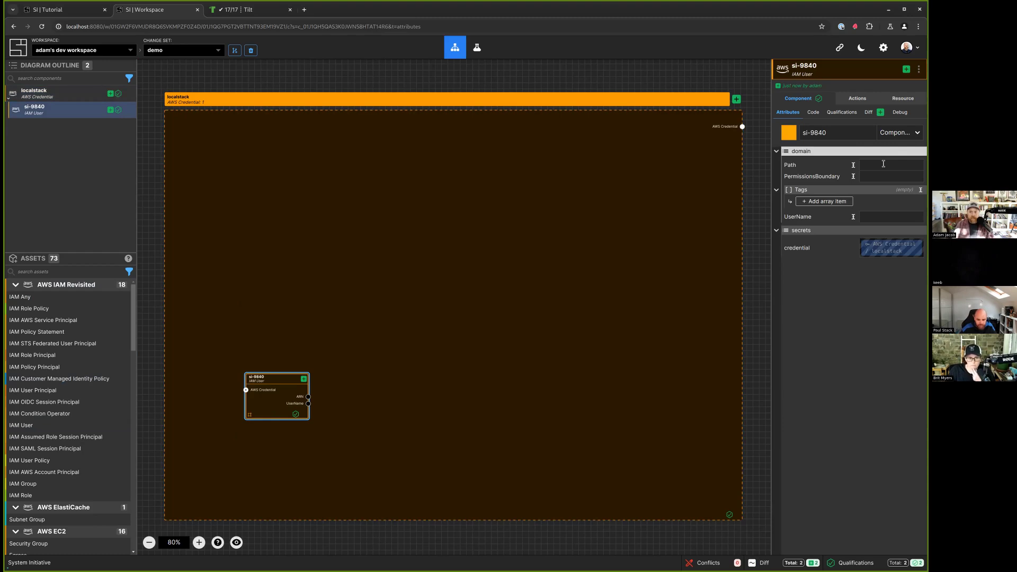
Set the IAM User's Path to /si/ and fill in its UserName with the user's first name.
{"action": "left_click", "coordinate": [883, 164]}
{"action": "type", "text": "/si/"}
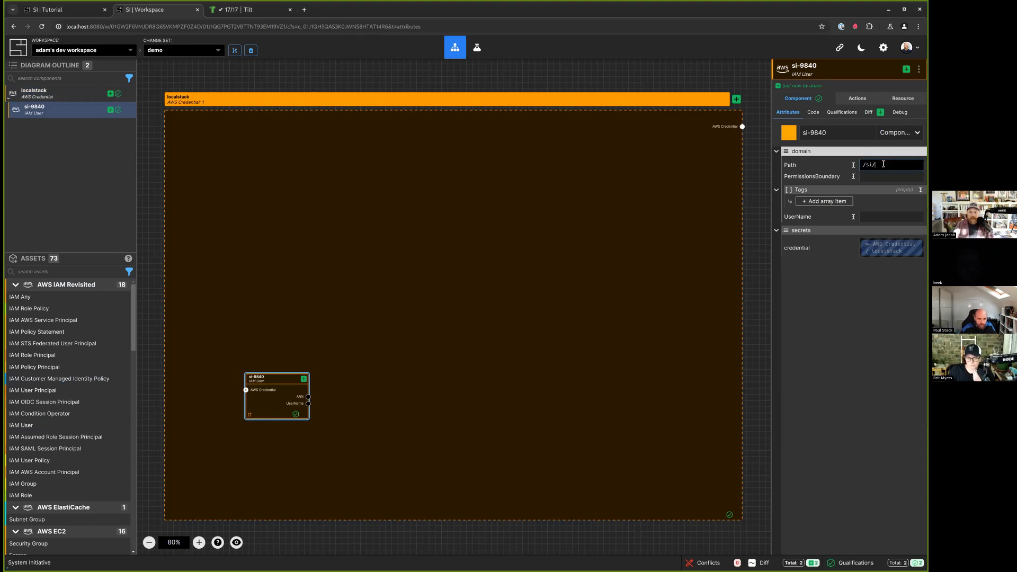
{"action": "left_click", "coordinate": [879, 217]}
{"action": "type", "text": "Ad"}
{"action": "type", "text": "adam"}
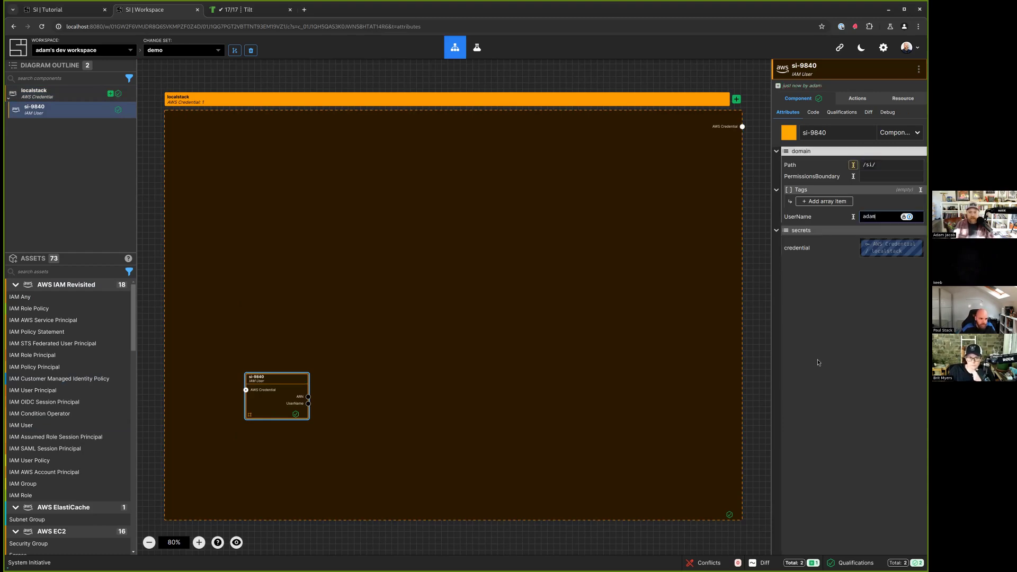
{"action": "left_click", "coordinate": [819, 363]}
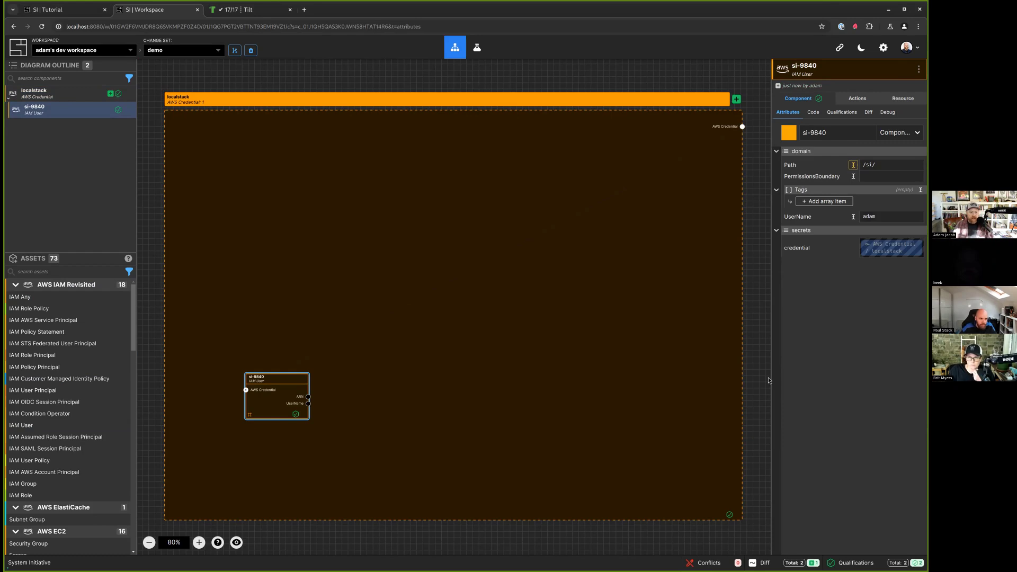
Review the generated code of the IAM User, and return to its attributes.
{"action": "left_click", "coordinate": [815, 114]}
{"action": "left_click", "coordinate": [798, 113]}
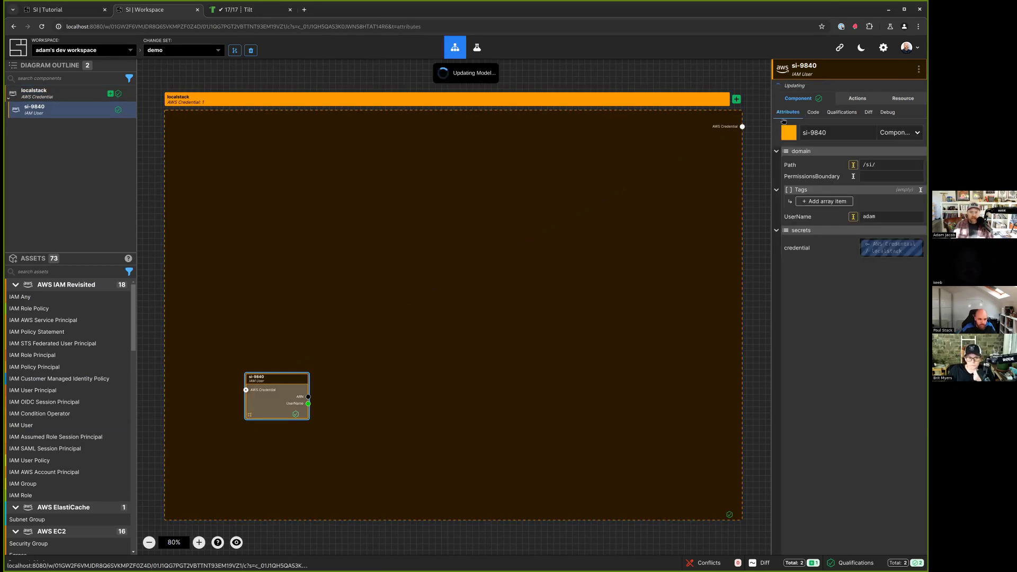
{"action": "left_click", "coordinate": [815, 113]}
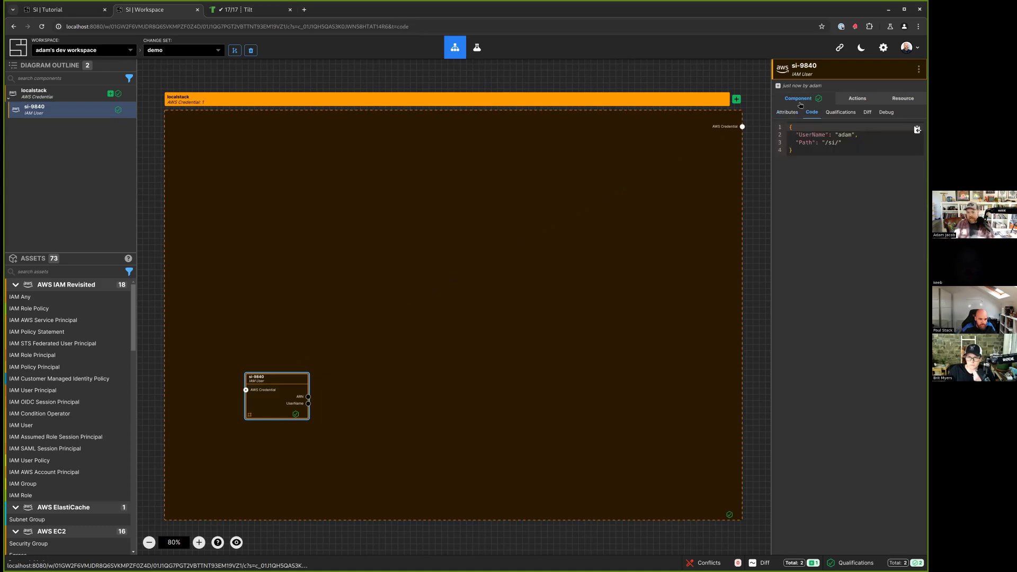
{"action": "left_click", "coordinate": [795, 113]}
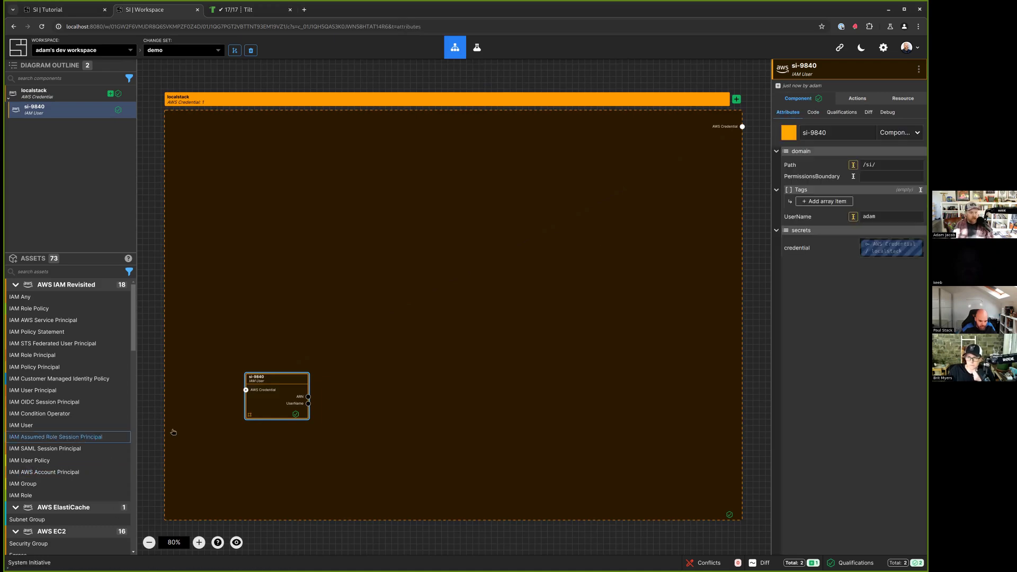
Find the IAM Role asset with the search term "role", place it above the IAM User, and enlarge its frame.
{"action": "left_click", "coordinate": [60, 274]}
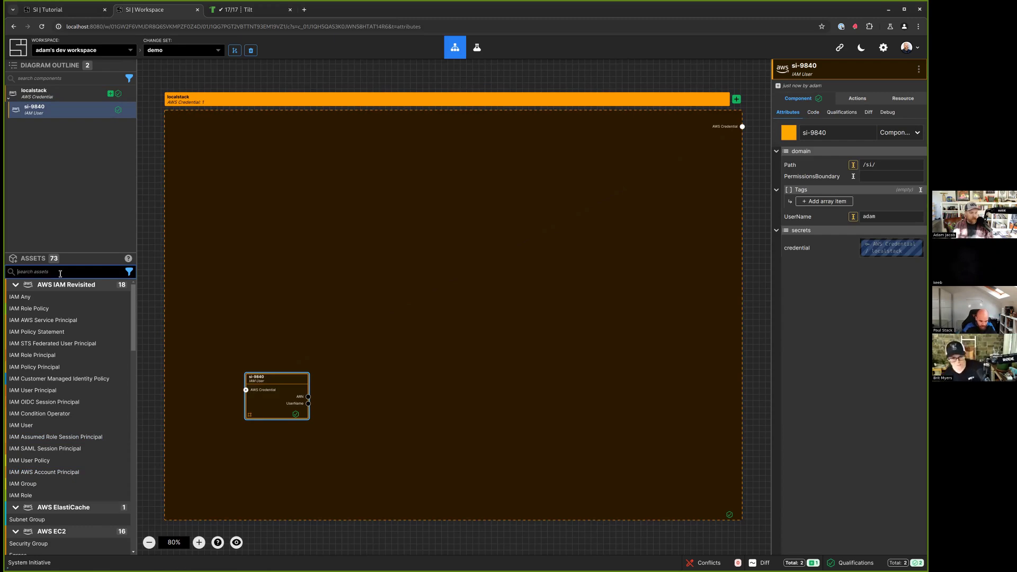
{"action": "type", "text": "role"}
{"action": "left_click", "coordinate": [20, 332]}
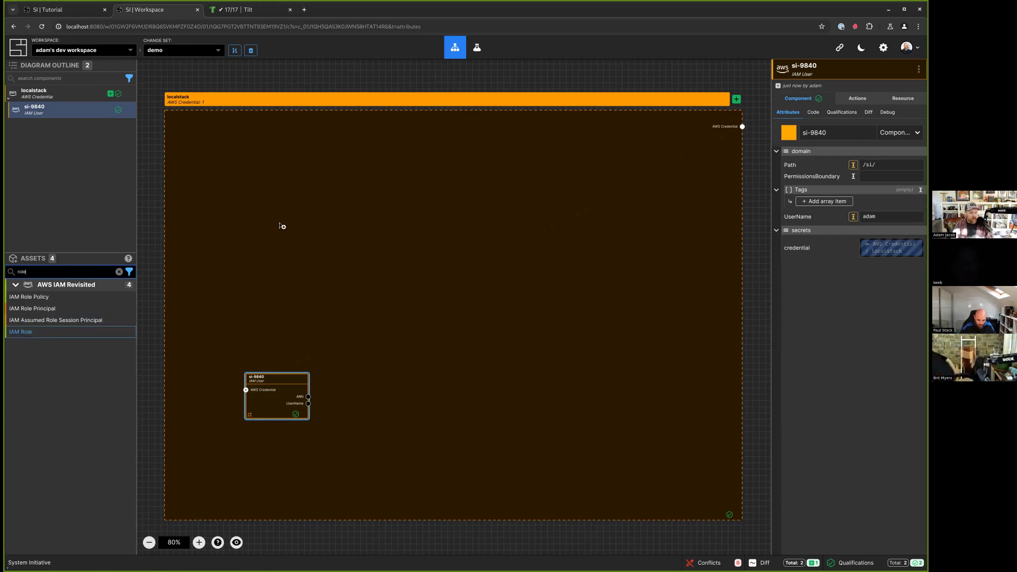
{"action": "left_click", "coordinate": [280, 226]}
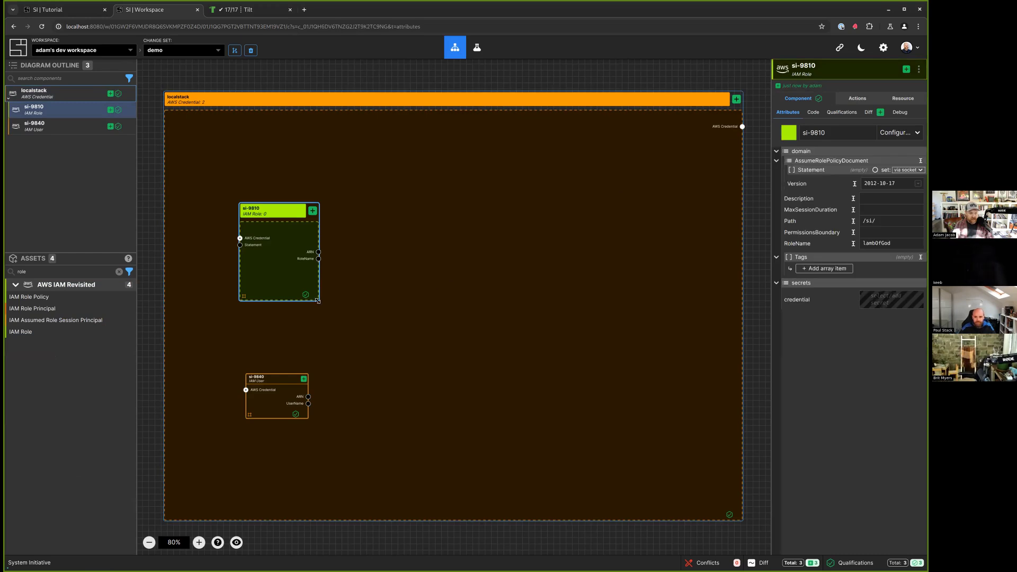
{"action": "left_click_drag", "start_coordinate": [316, 299], "coordinate": [452, 354]}
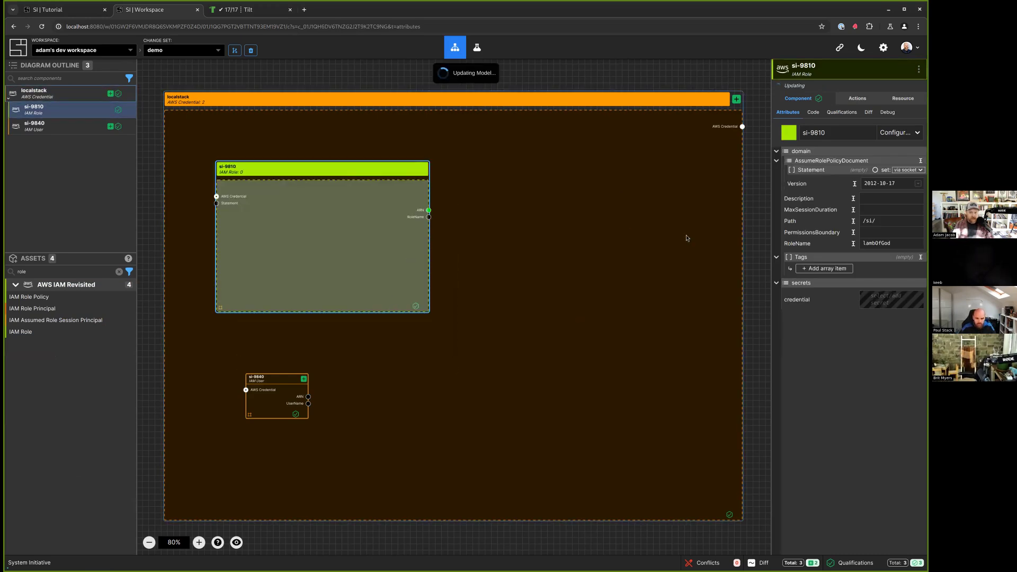
Clear the asset search and add an IAM Customer Managed Identity Policy to the localstack frame, beside the IAM Role on its right.
{"action": "left_click", "coordinate": [33, 271]}
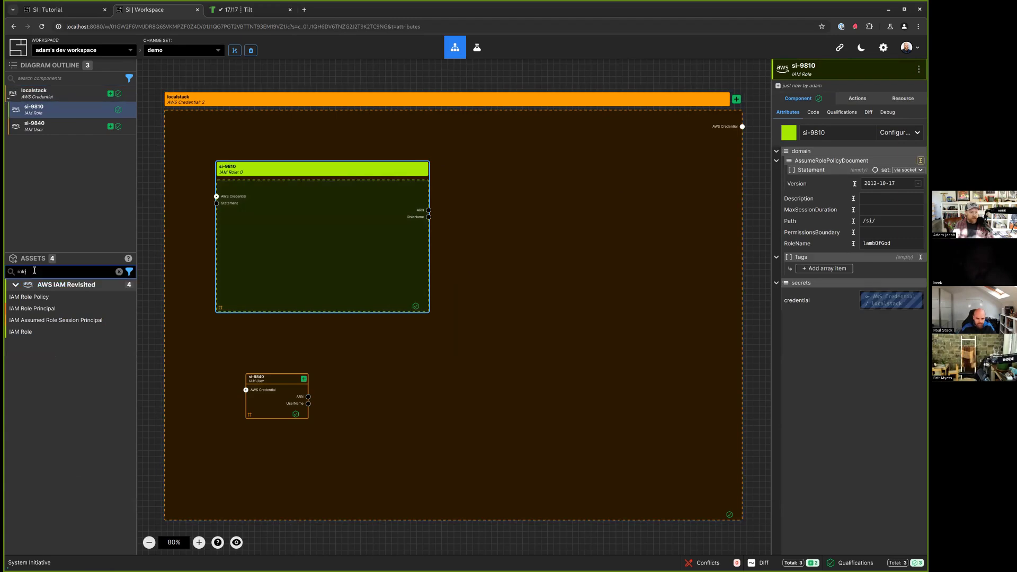
{"action": "key", "text": "BackSpace"}
{"action": "key", "text": "BackSpace"}
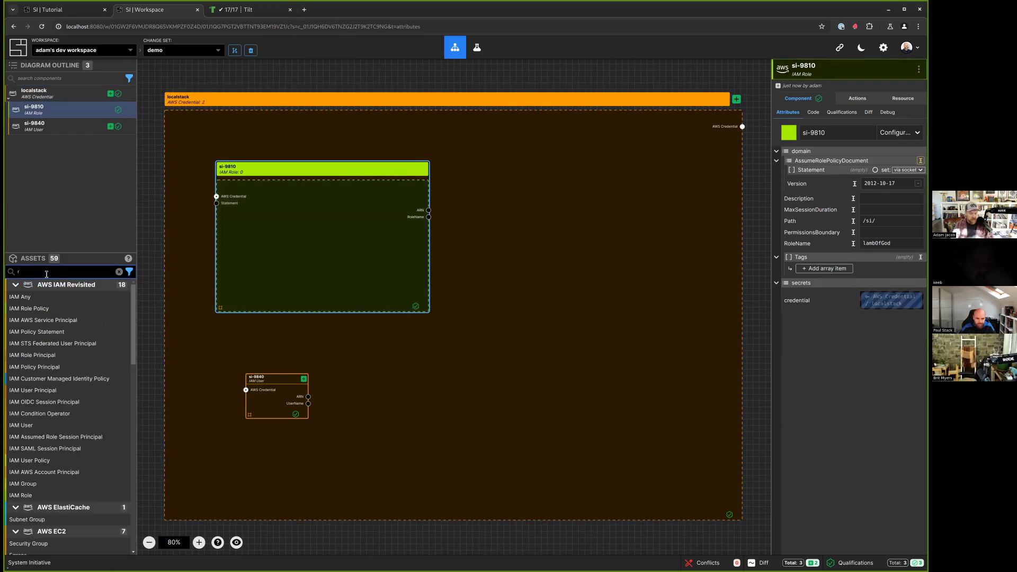
{"action": "type", "text": "stat"}
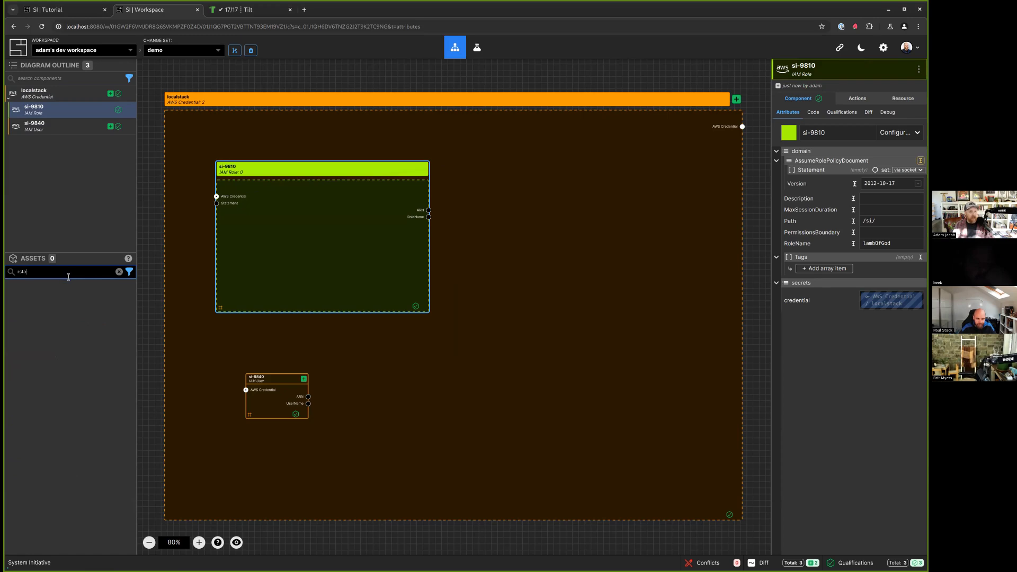
{"action": "key", "text": "BackSpace"}
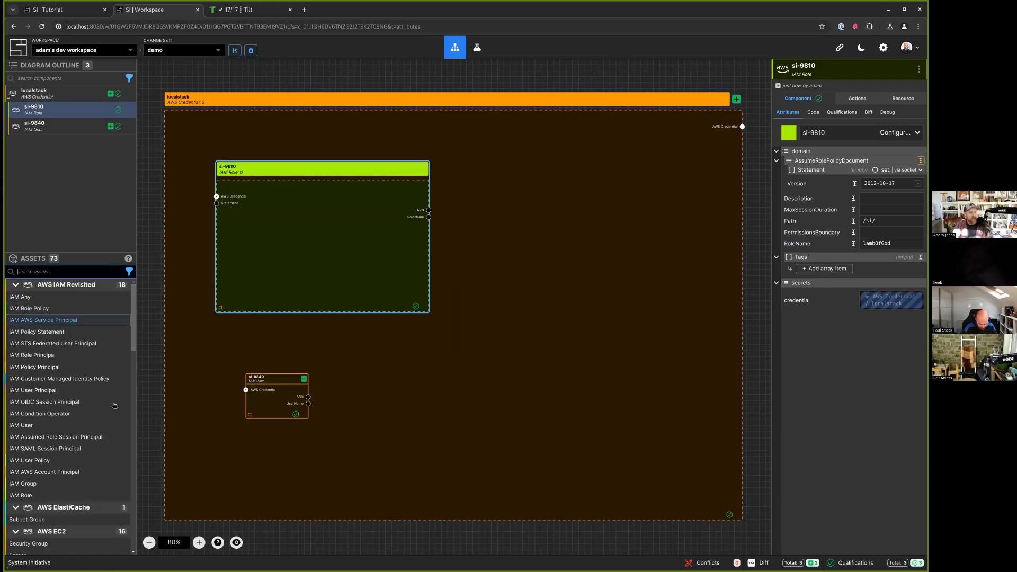
{"action": "left_click", "coordinate": [87, 378]}
{"action": "left_click", "coordinate": [379, 239]}
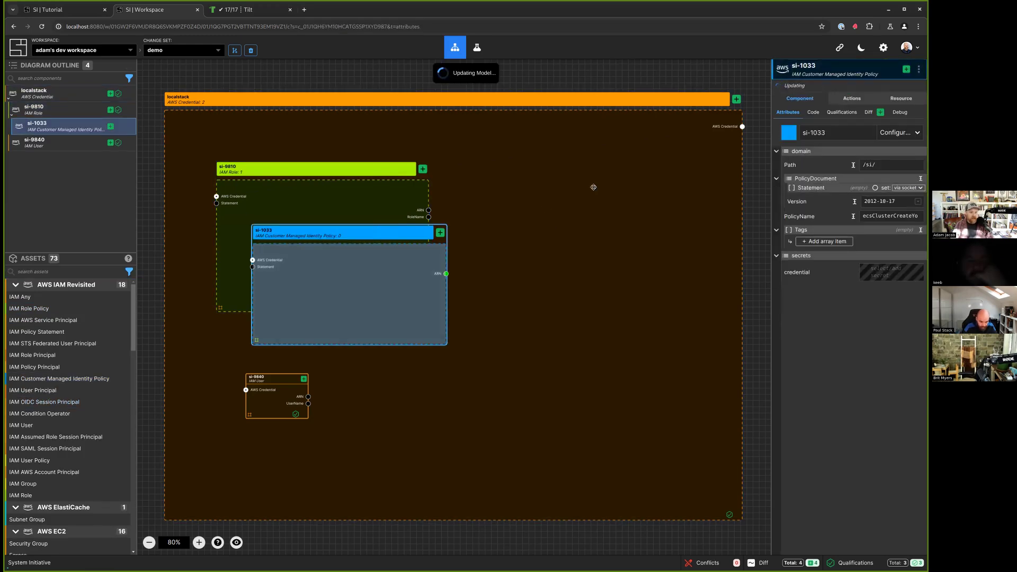
{"action": "left_click_drag", "start_coordinate": [594, 187], "coordinate": [596, 191]}
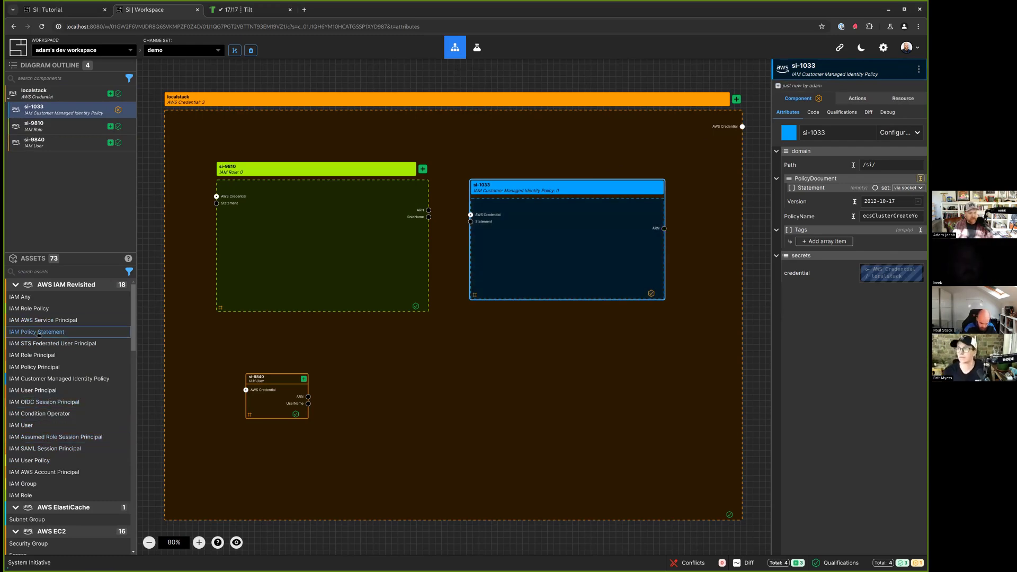
Add an IAM Policy Statement inside the IAM Role frame and extend that frame slightly downward.
{"action": "left_click", "coordinate": [354, 238]}
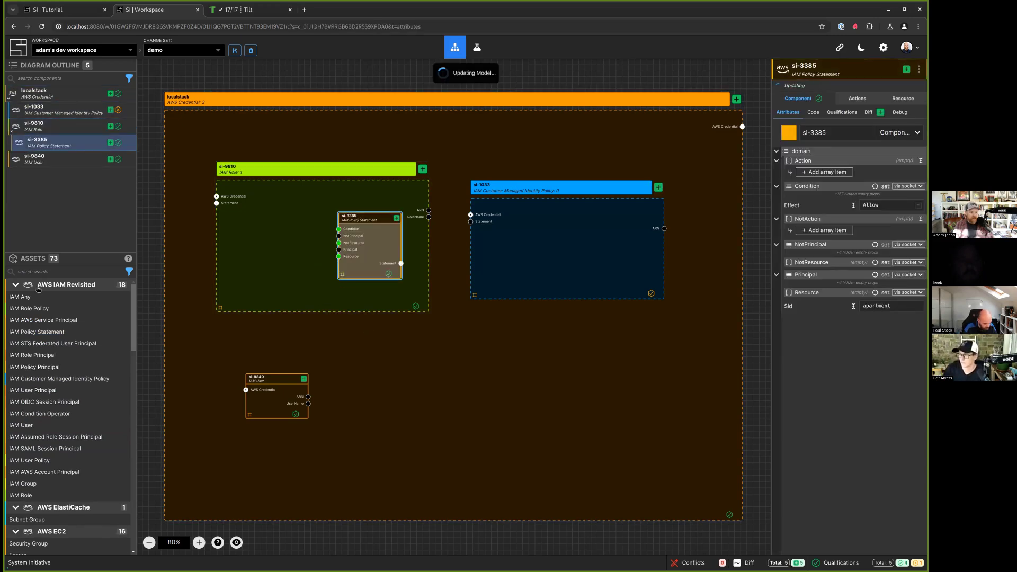
{"action": "left_click", "coordinate": [355, 329]}
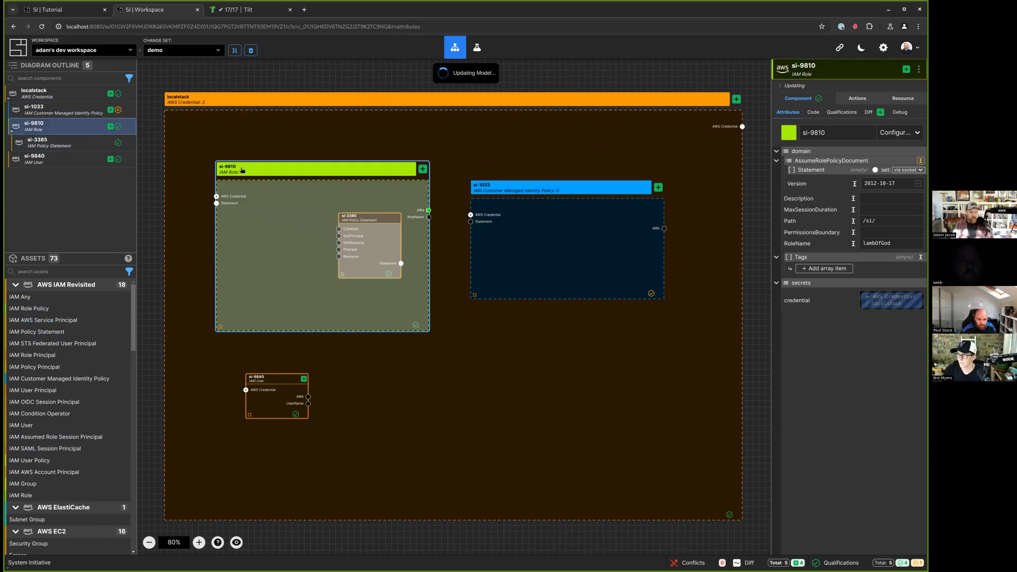
Rename the IAM Role component to "ecs manager".
{"action": "left_click", "coordinate": [825, 132]}
{"action": "key", "text": "BackSpace"}
{"action": "key", "text": "BackSpace"}
{"action": "key", "text": "BackSpace"}
{"action": "key", "text": "BackSpace"}
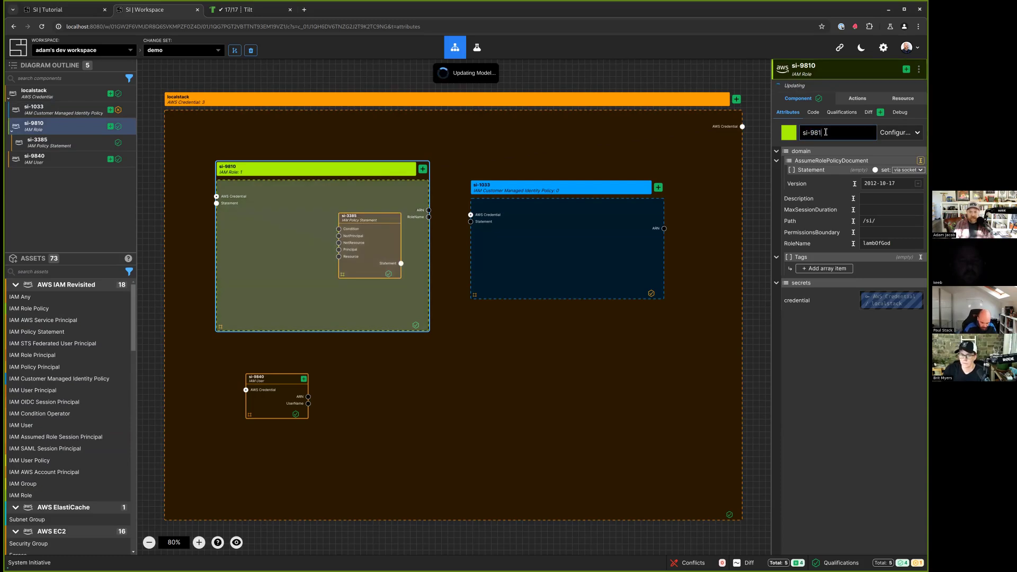
{"action": "type", "text": "ecs manager"}
{"action": "key", "text": "Return"}
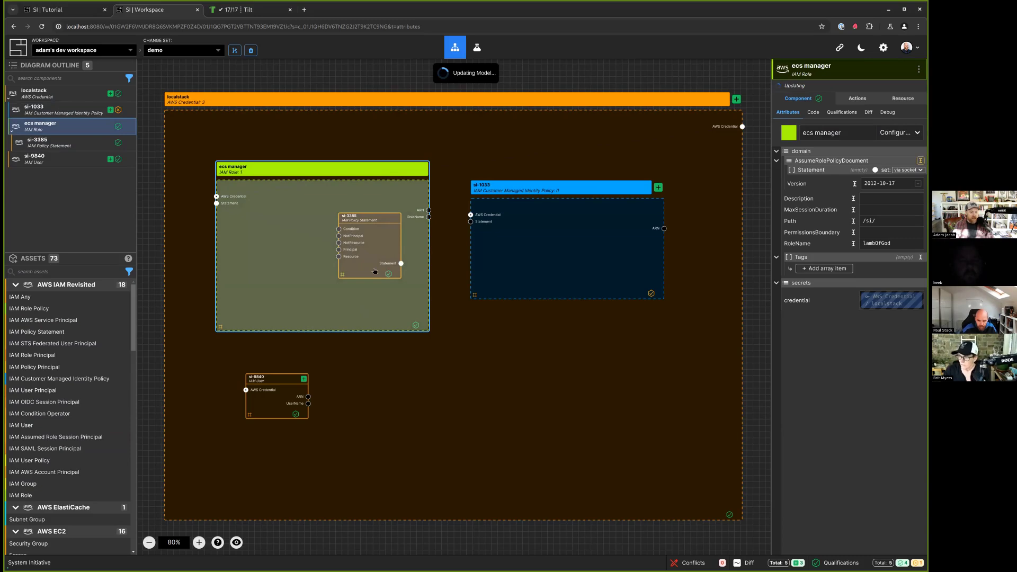
{"action": "left_click", "coordinate": [383, 210]}
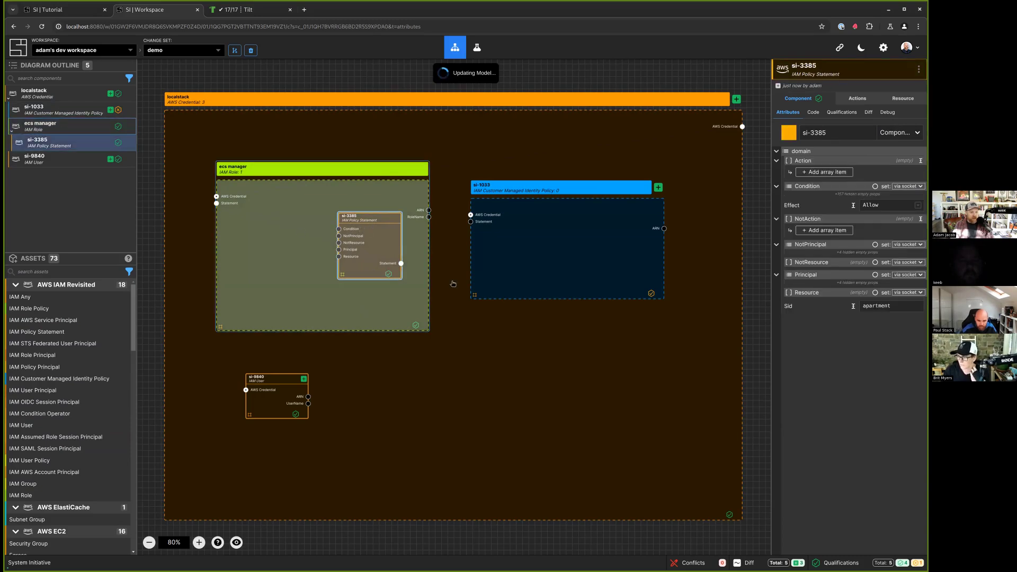
{"action": "left_click", "coordinate": [81, 438]}
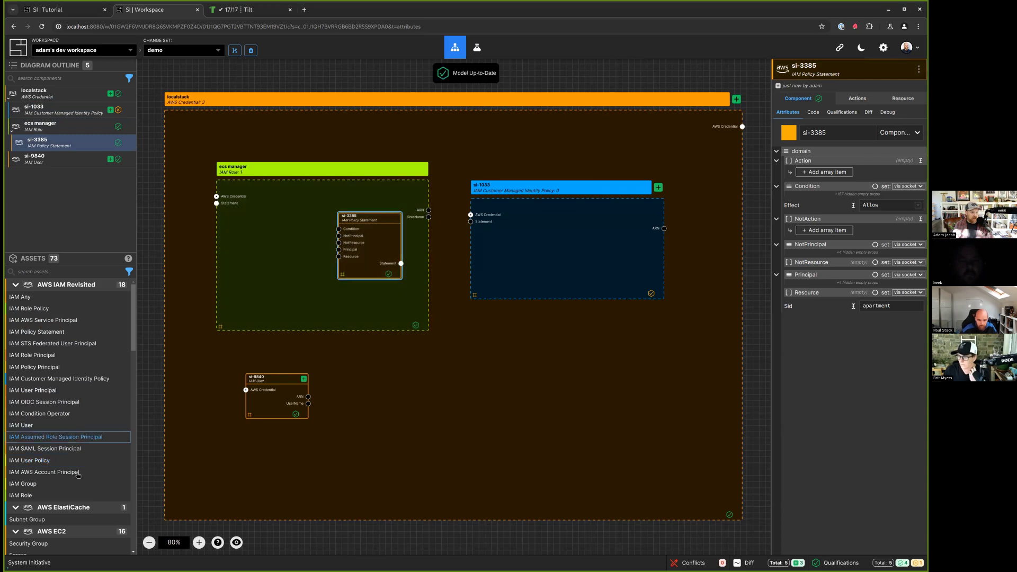
{"action": "left_click", "coordinate": [275, 284]}
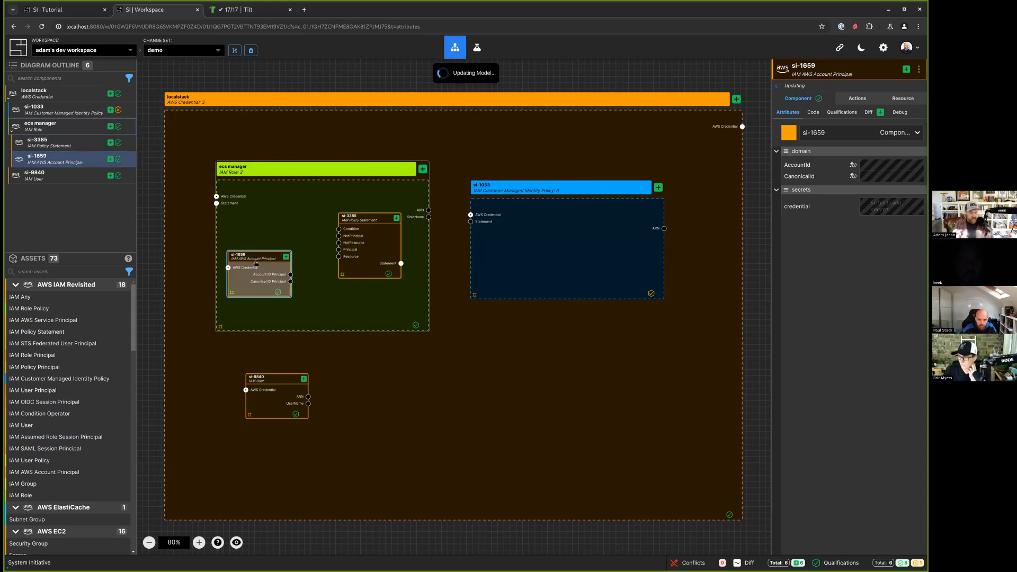
{"action": "key", "text": "Delete"}
{"action": "left_click", "coordinate": [503, 350]}
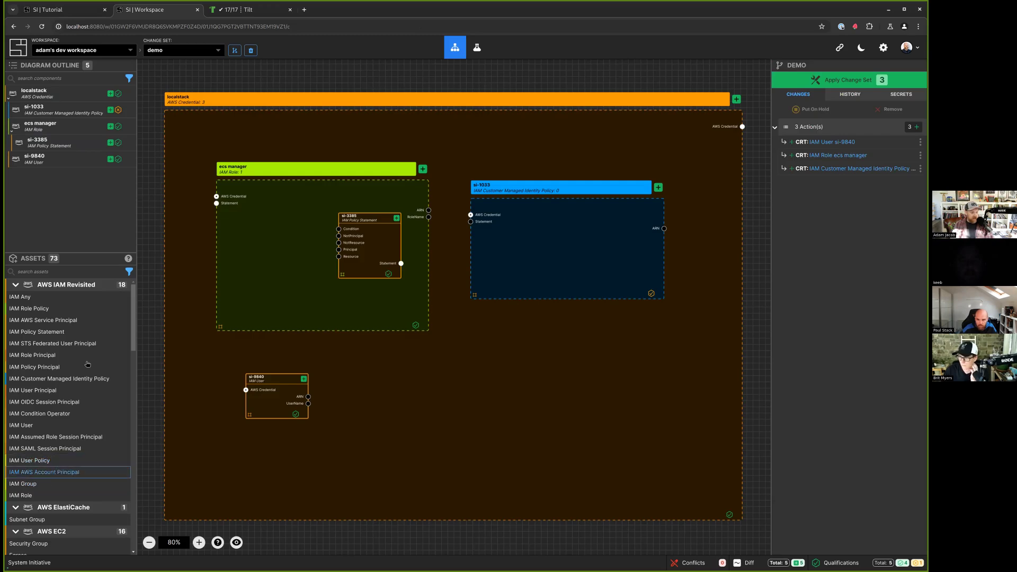
Add an IAM AWS Account Principal inside the ecs manager role and connect its Account ID Principal output to the policy statement's Principal input.
{"action": "left_click", "coordinate": [52, 274]}
{"action": "type", "text": "accou"}
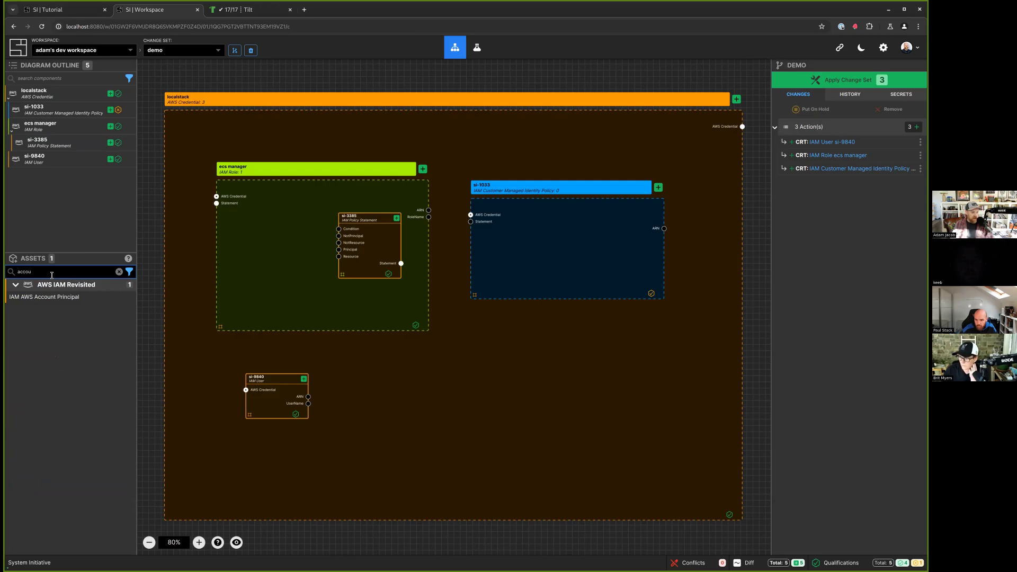
{"action": "type", "text": "ncount"}
{"action": "left_click", "coordinate": [54, 298]}
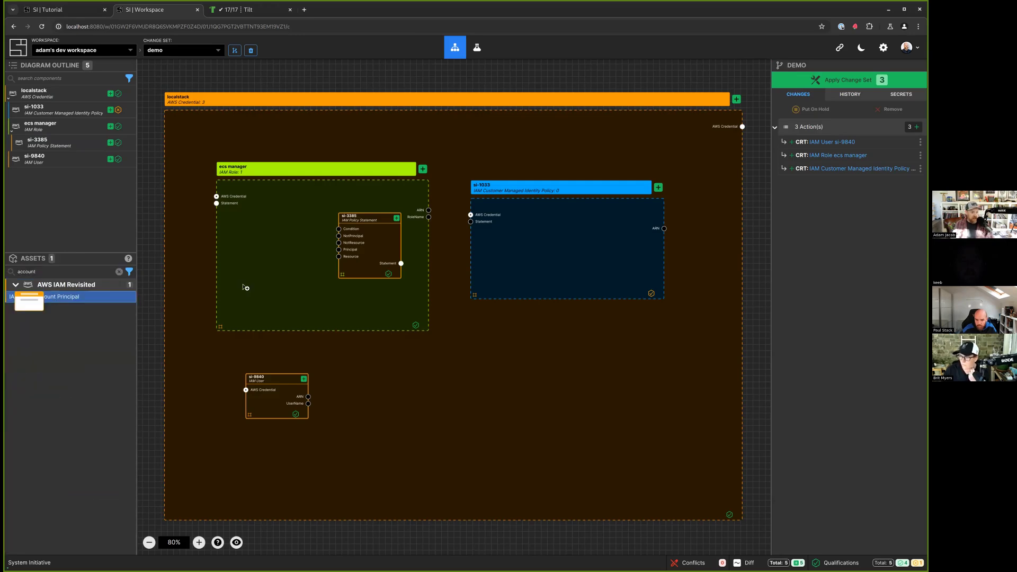
{"action": "left_click", "coordinate": [257, 282]}
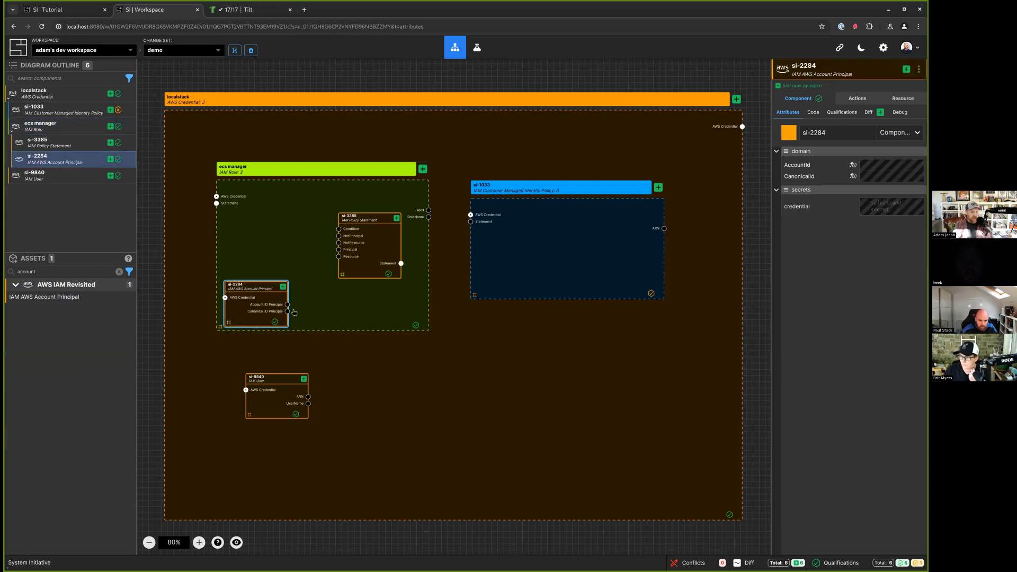
{"action": "left_click_drag", "start_coordinate": [287, 304], "coordinate": [338, 251]}
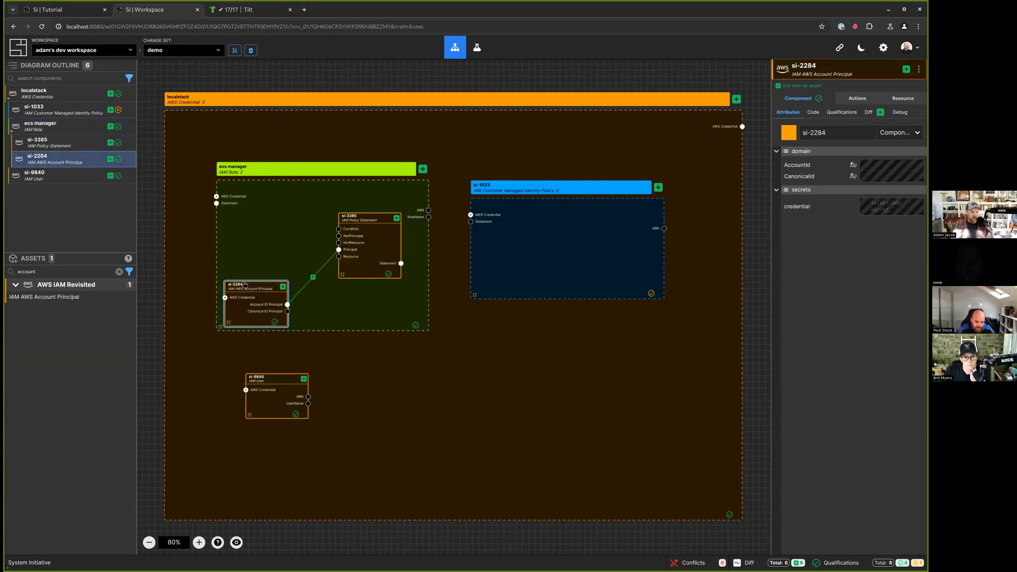
{"action": "left_click_drag", "start_coordinate": [250, 271], "coordinate": [256, 260]}
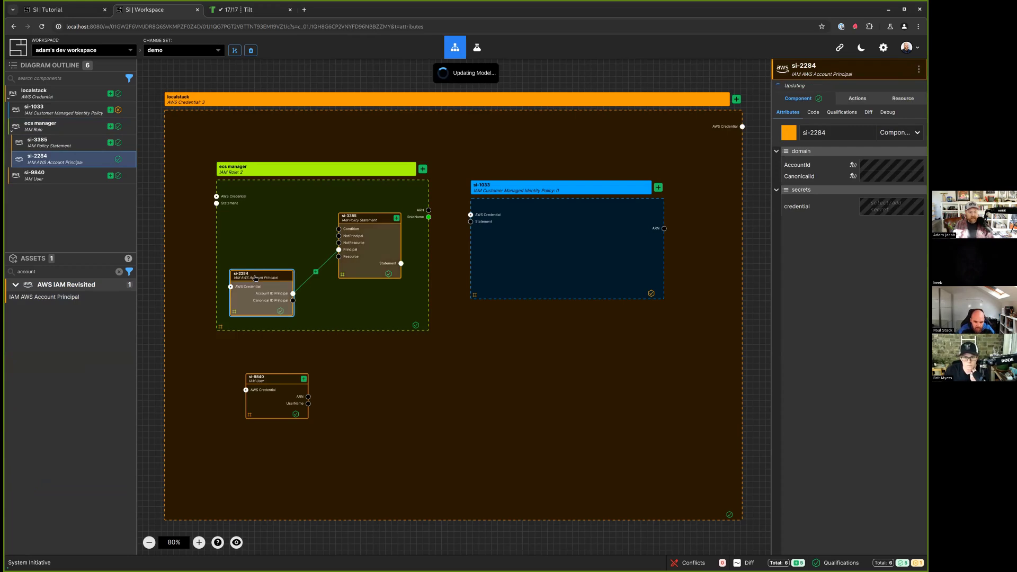
Rename the IAM AWS Account Principal component to "localstack".
{"action": "left_click", "coordinate": [842, 131]}
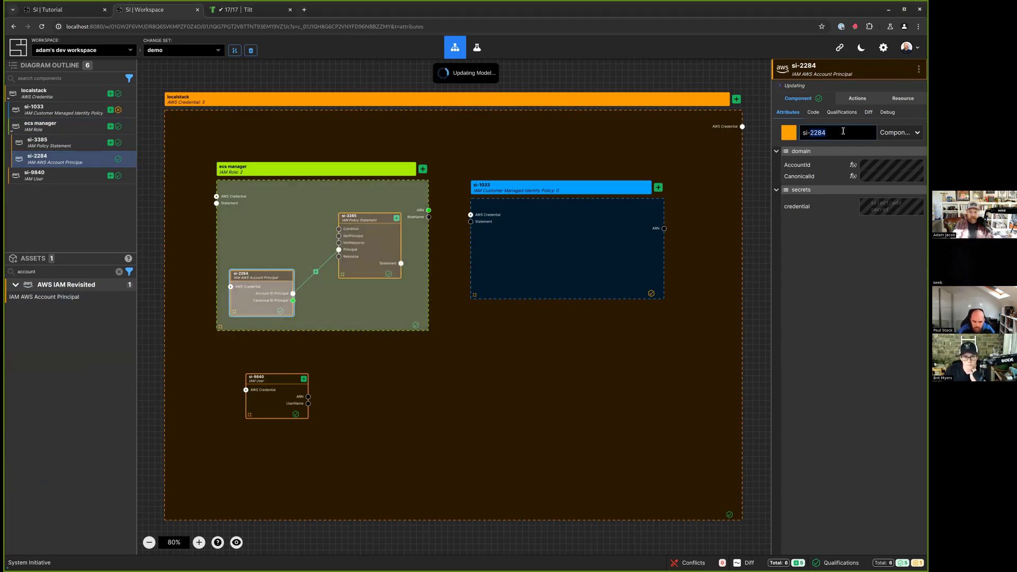
{"action": "key", "text": "BackSpace"}
{"action": "key", "text": "Return"}
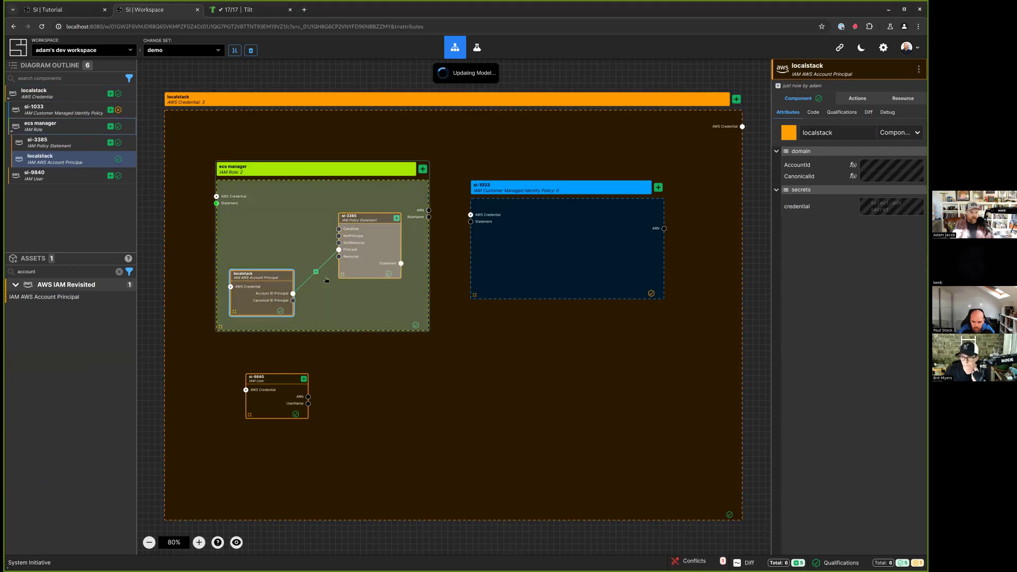
Add an IAM Condition Operator inside the ecs manager role, above the localstack account principal.
{"action": "left_click", "coordinate": [43, 271]}
{"action": "double_click", "coordinate": [43, 271]}
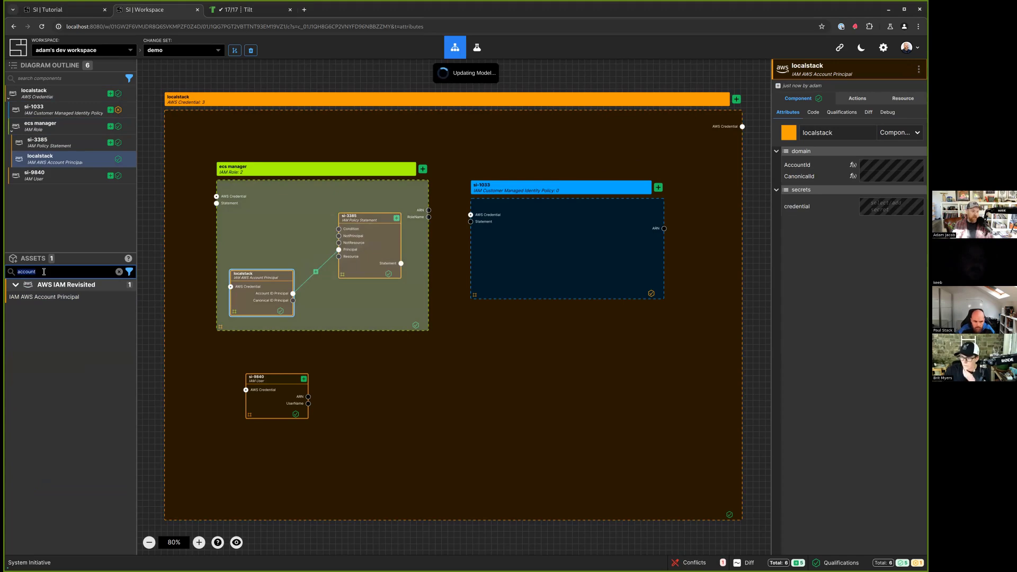
{"action": "key", "text": "BackSpace"}
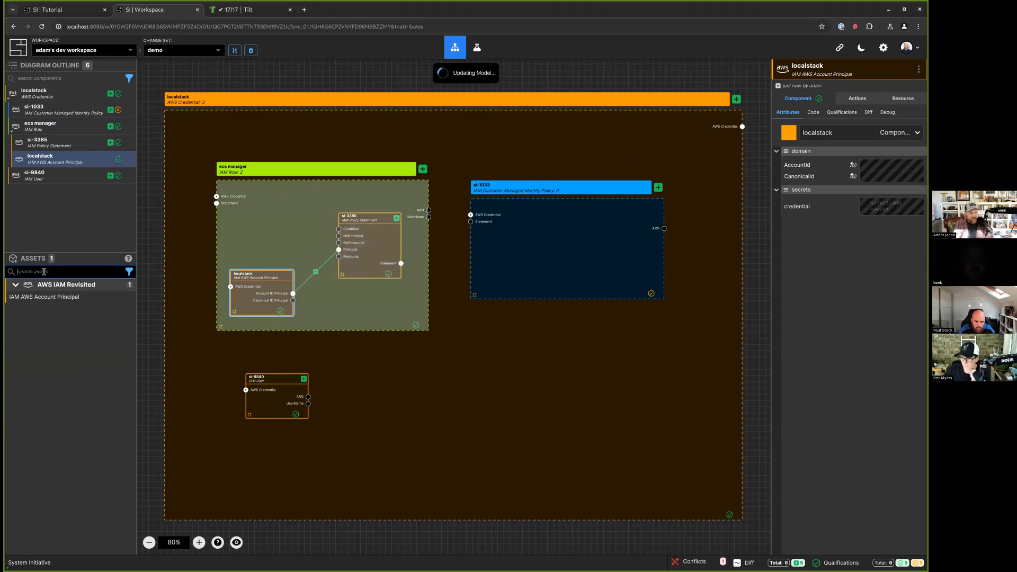
{"action": "type", "text": "cond"}
{"action": "left_click", "coordinate": [55, 292]}
{"action": "left_click", "coordinate": [265, 220]}
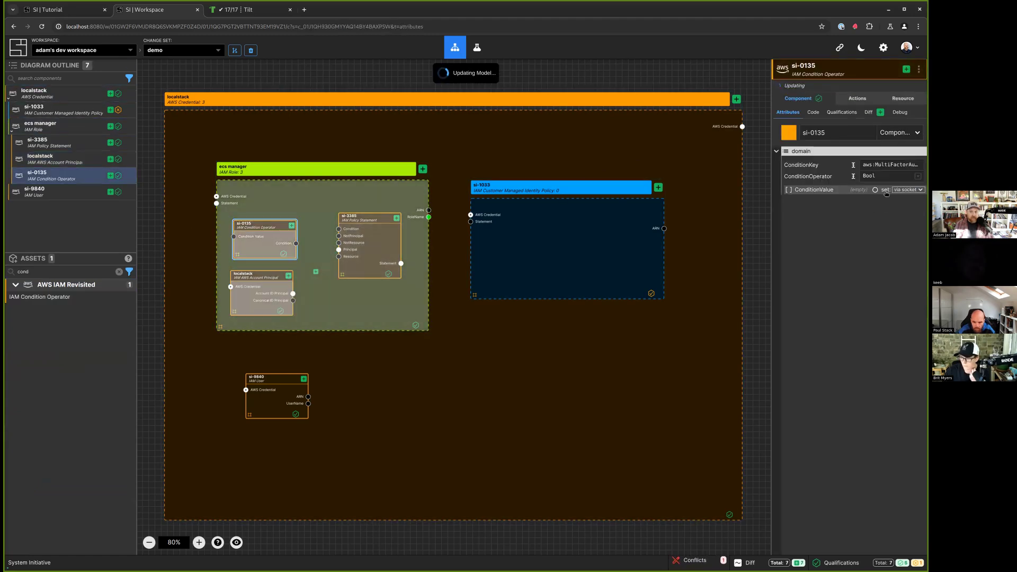
Set the condition operator's ConditionValue manually to a single item, true, and connect its Condition output to the policy statement's Condition input.
{"action": "left_click", "coordinate": [908, 189]}
{"action": "left_click", "coordinate": [901, 216]}
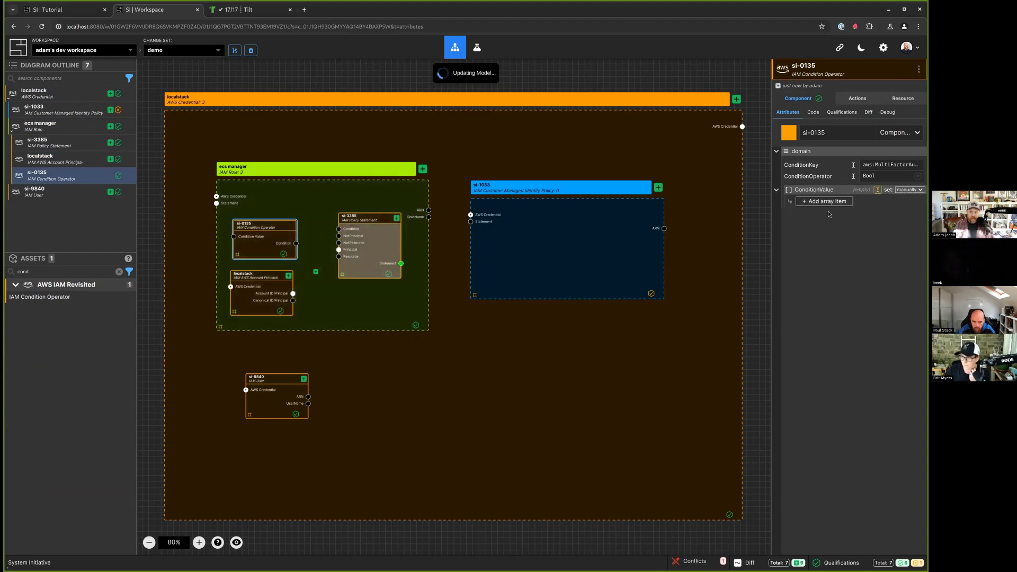
{"action": "left_click", "coordinate": [828, 202]}
{"action": "left_click", "coordinate": [875, 204]}
{"action": "type", "text": "true"}
{"action": "key", "text": "Return"}
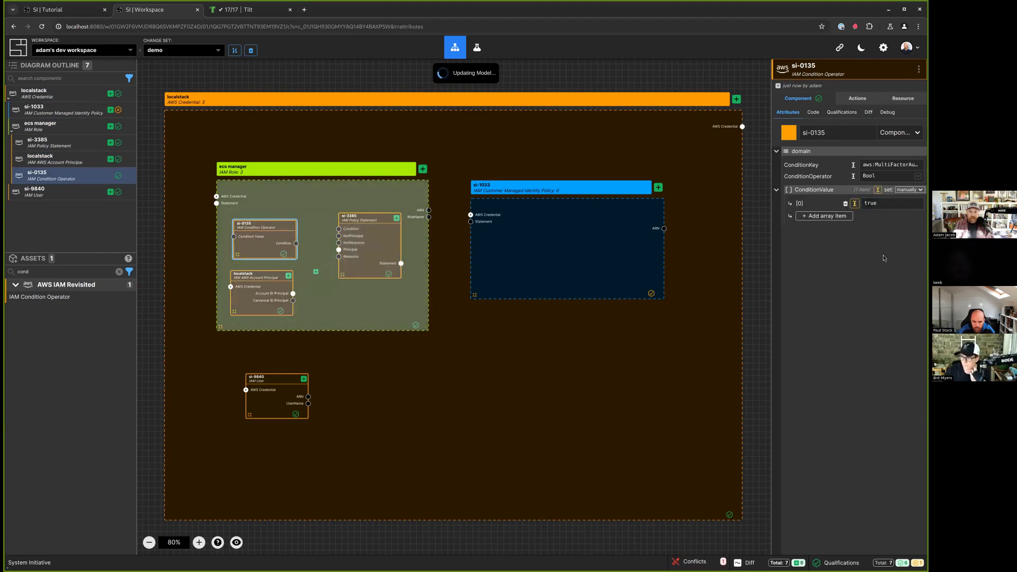
{"action": "left_click_drag", "start_coordinate": [295, 244], "coordinate": [339, 229]}
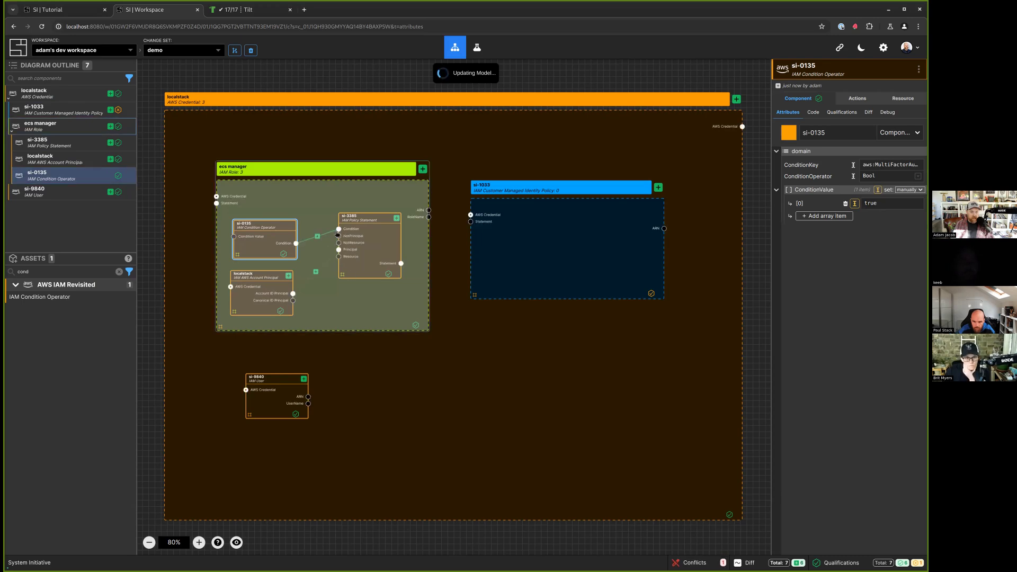
Add the action sts:AssumeRole to the policy statement inside the ecs manager role.
{"action": "left_click", "coordinate": [311, 175]}
{"action": "left_click", "coordinate": [360, 232]}
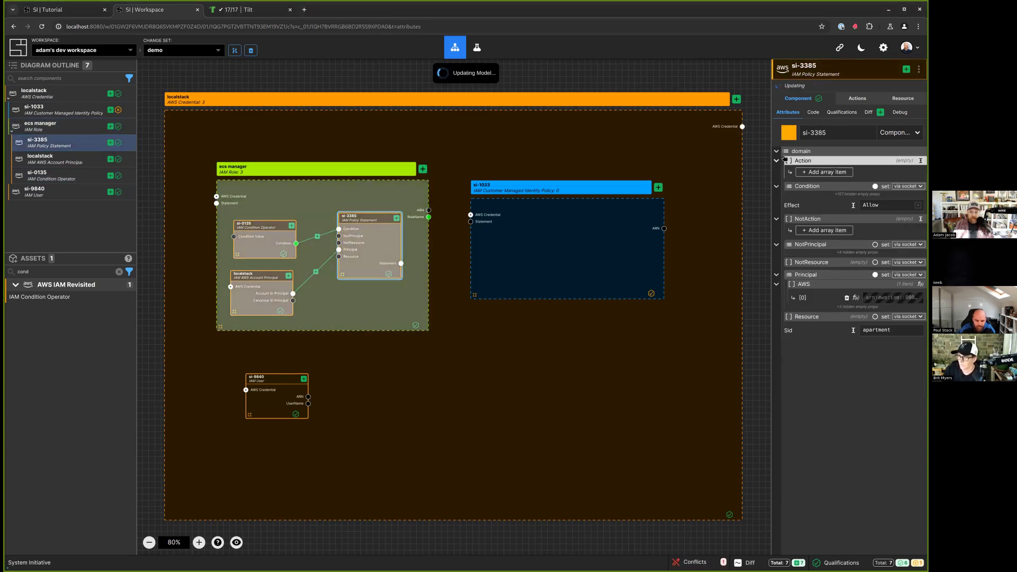
{"action": "left_click", "coordinate": [830, 173]}
{"action": "left_click", "coordinate": [874, 174]}
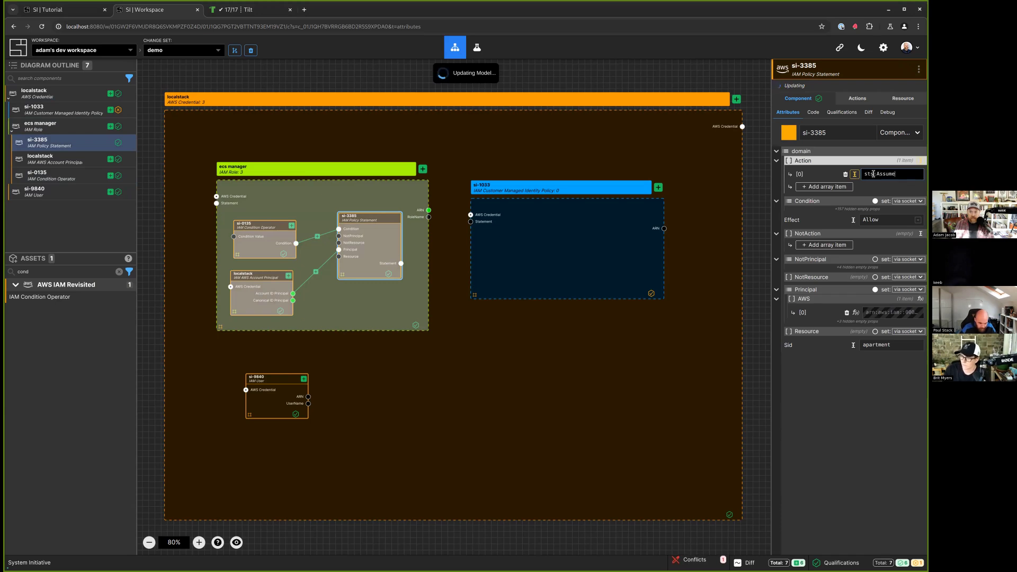
{"action": "key", "text": "Return"}
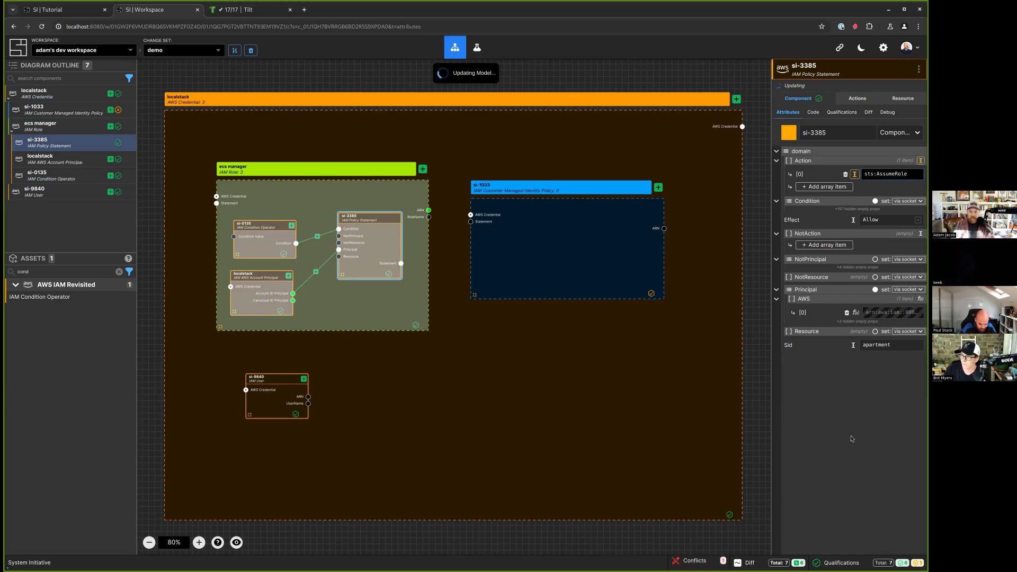
Review the ecs manager role's attributes and generated code for its AssumeRolePolicyDocument.
{"action": "left_click", "coordinate": [310, 173]}
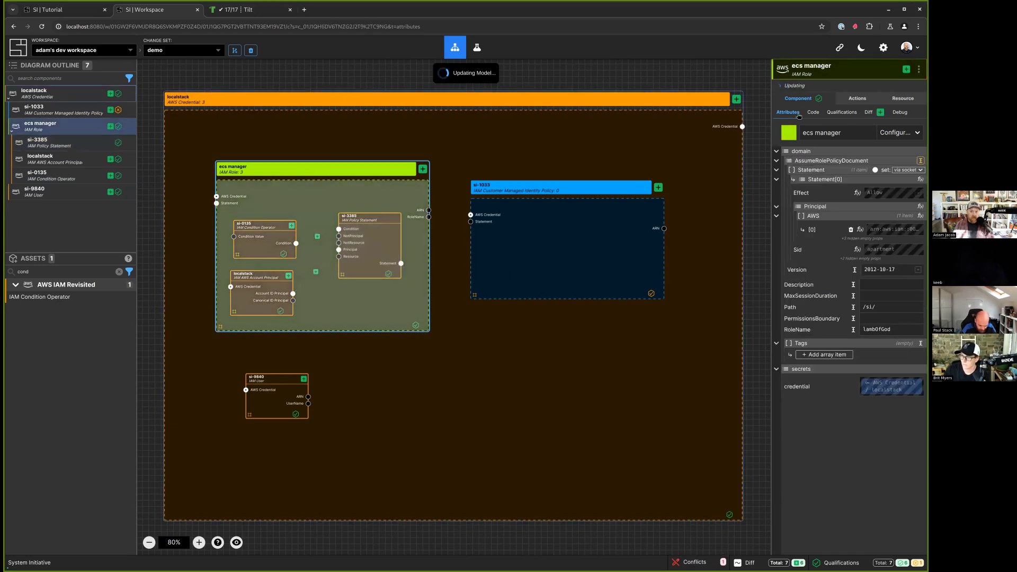
{"action": "left_click", "coordinate": [815, 113]}
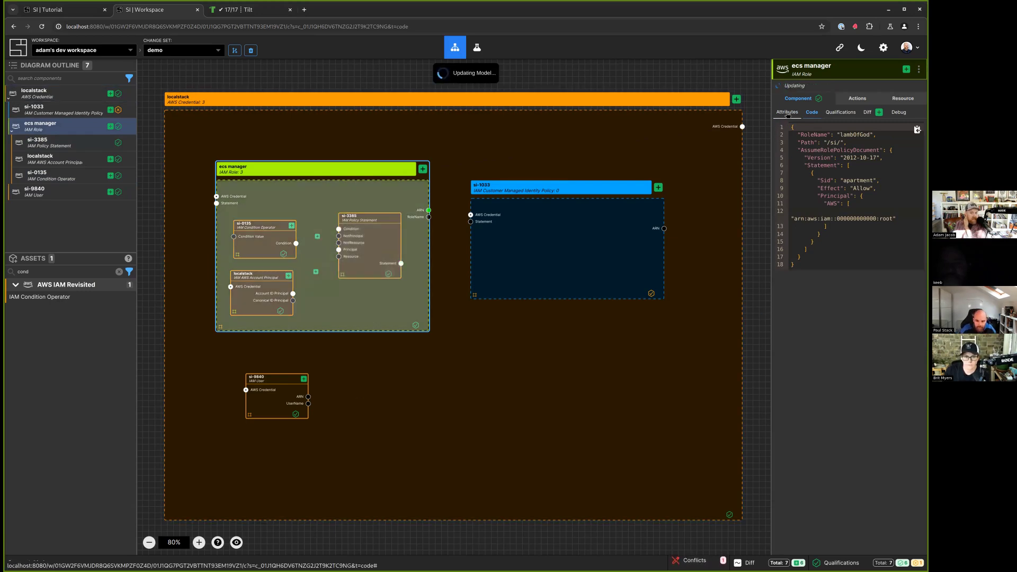
{"action": "left_click", "coordinate": [788, 113]}
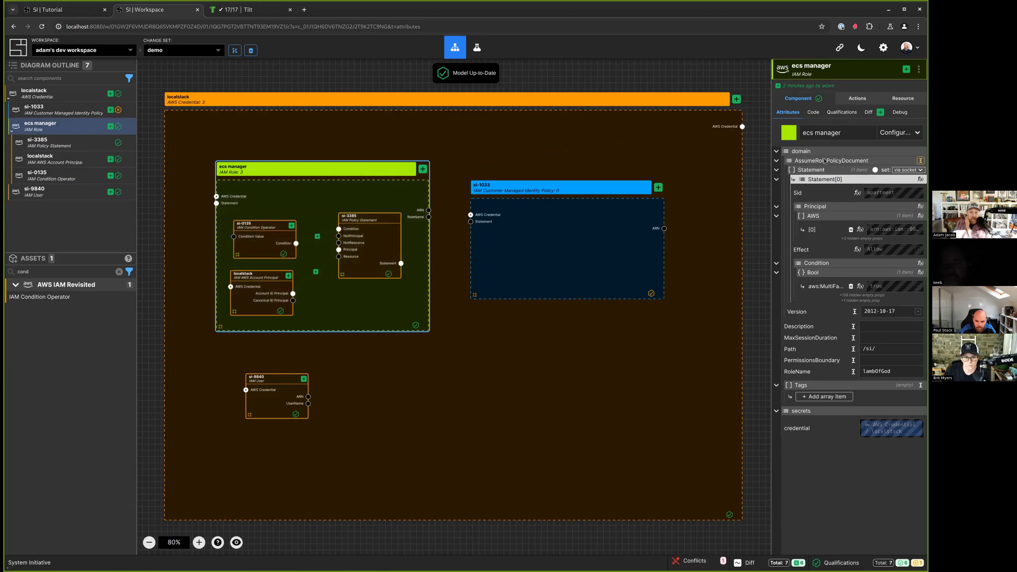
{"action": "left_click", "coordinate": [812, 111]}
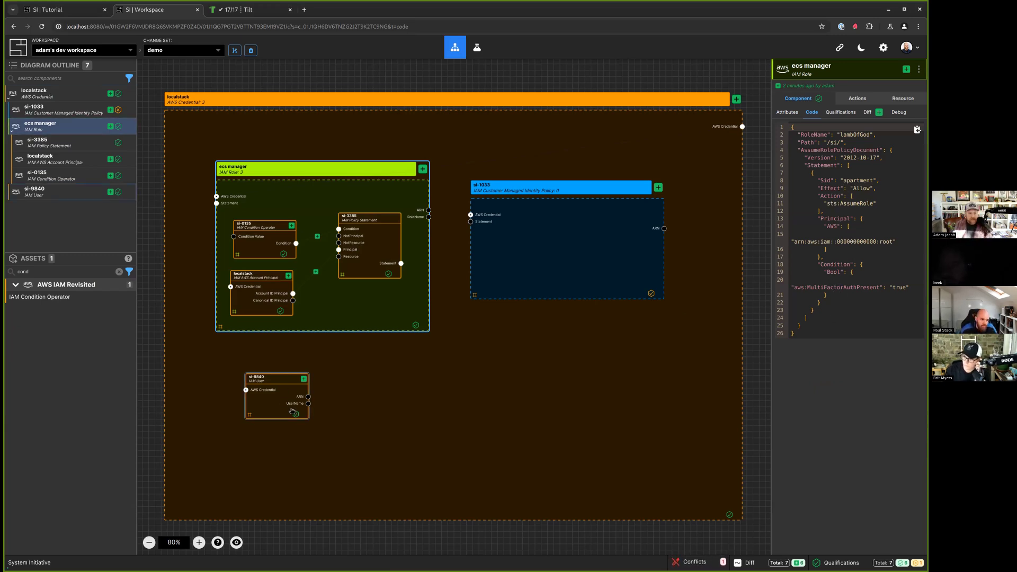
Shift the ecs manager frame slightly up and left, and move the IAM User closer beneath it.
{"action": "left_click_drag", "start_coordinate": [354, 165], "coordinate": [336, 150]}
{"action": "left_click_drag", "start_coordinate": [275, 379], "coordinate": [290, 351]}
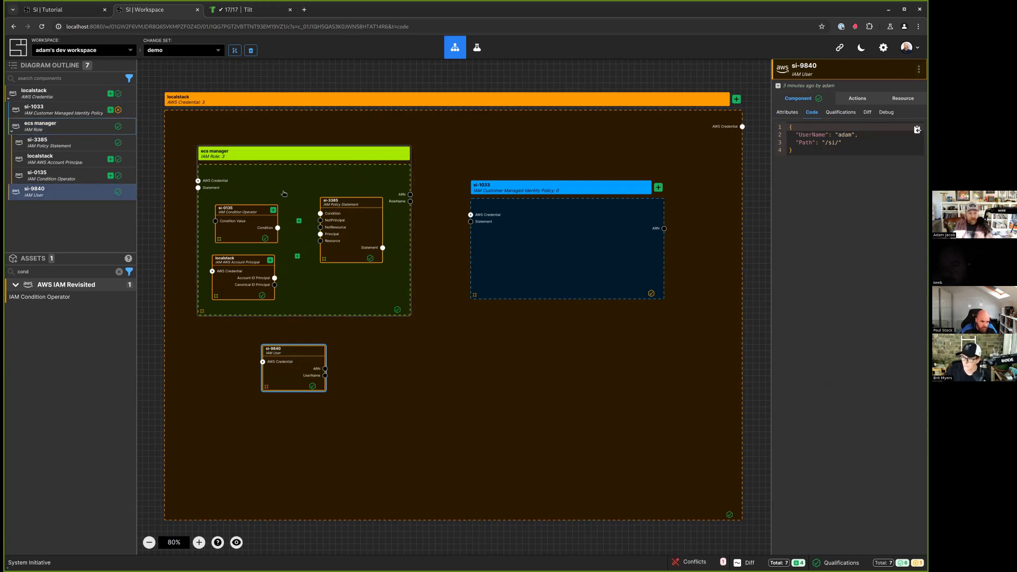
Set the ecs manager role's RoleName to ecsRole.
{"action": "left_click", "coordinate": [290, 173]}
{"action": "left_click", "coordinate": [788, 112]}
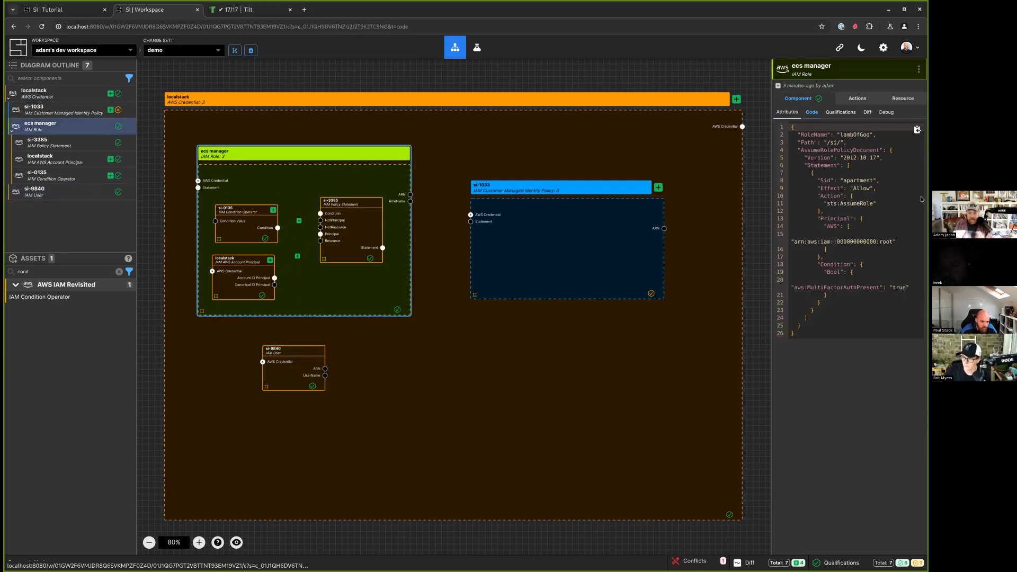
{"action": "left_click", "coordinate": [875, 390]}
{"action": "key", "text": "BackSpace"}
{"action": "type", "text": "ecsRole"}
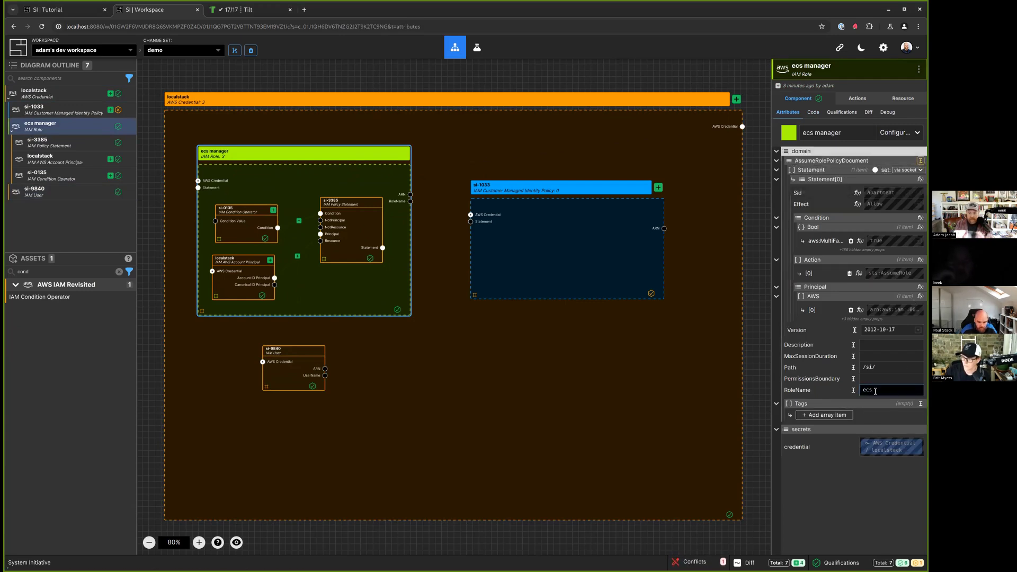
{"action": "left_click", "coordinate": [850, 508]}
Shift the IAM Customer Managed Identity Policy frame slightly up and left, and add an IAM Policy Statement inside it.
{"action": "left_click_drag", "start_coordinate": [495, 201], "coordinate": [474, 172]}
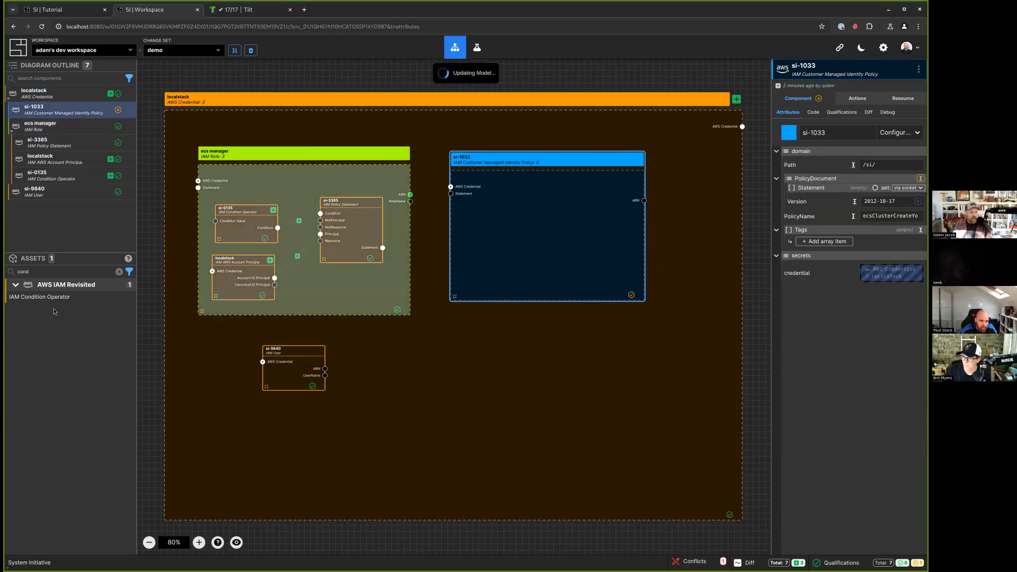
{"action": "double_click", "coordinate": [41, 271]}
{"action": "type", "text": "state"}
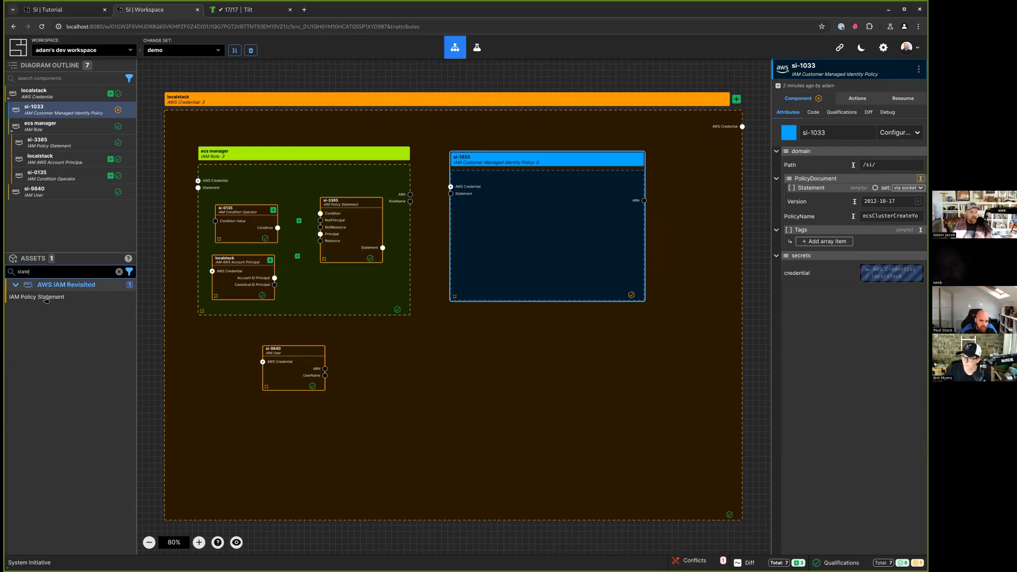
{"action": "left_click", "coordinate": [37, 297]}
{"action": "left_click", "coordinate": [597, 213]}
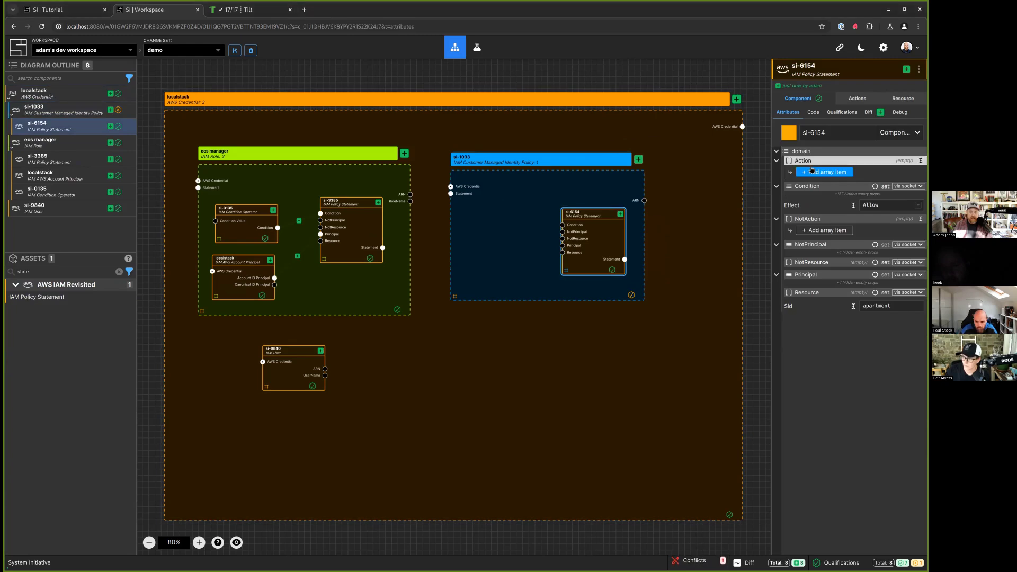
Add the actions ecs:CreateCluster, ecs:DescribeClusters and ecs:ListClusters to the managed policy's policy statement.
{"action": "left_click", "coordinate": [816, 172]}
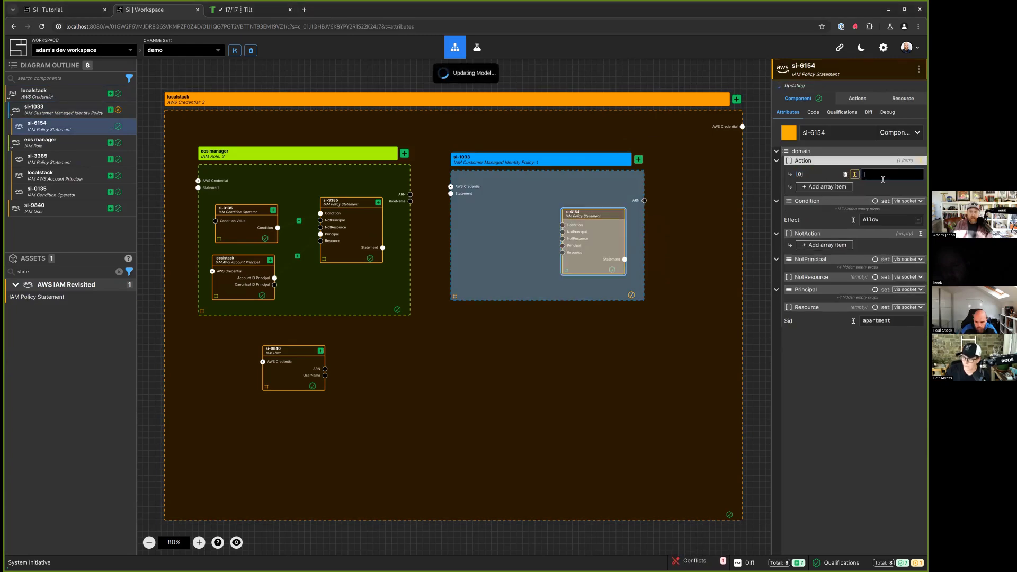
{"action": "type", "text": "ecs:CreateCluster"}
{"action": "left_click", "coordinate": [848, 187]}
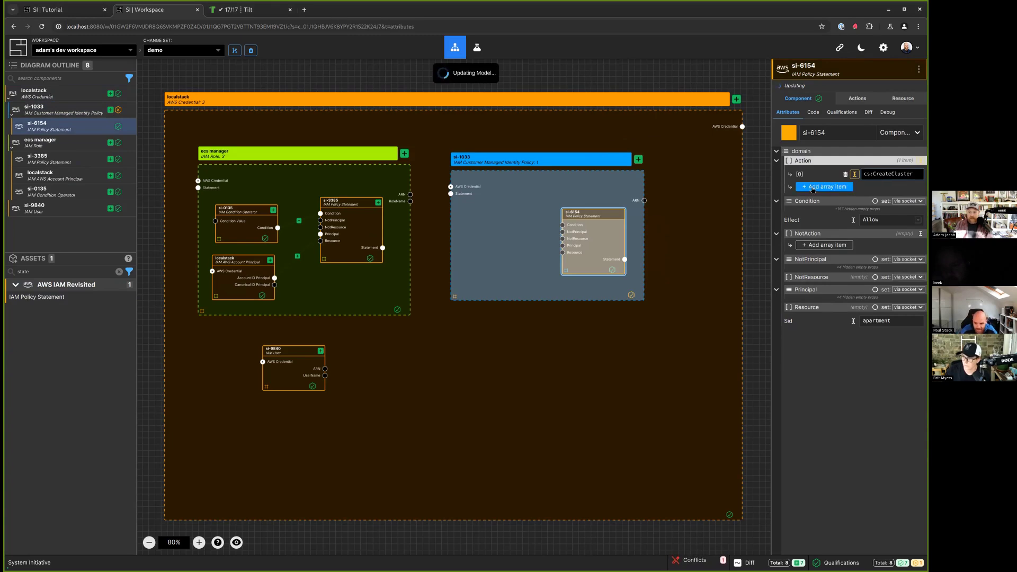
{"action": "left_click", "coordinate": [892, 185]}
{"action": "type", "text": "ecs:Describe"}
{"action": "type", "text": "Clusters"}
{"action": "left_click", "coordinate": [845, 198]}
{"action": "left_click", "coordinate": [878, 196]}
{"action": "type", "text": "ecs:ListC"}
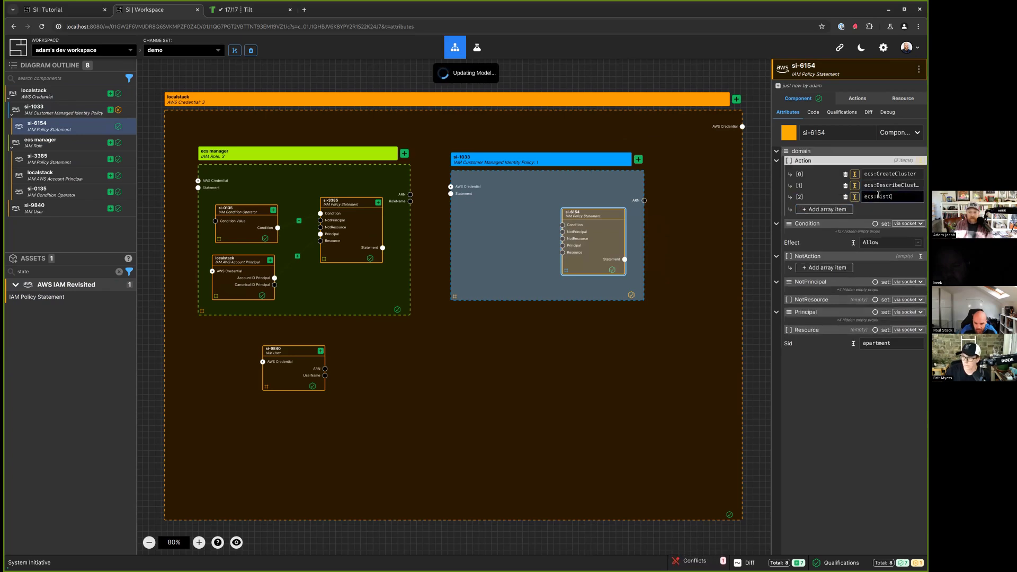
{"action": "left_click", "coordinate": [854, 442]}
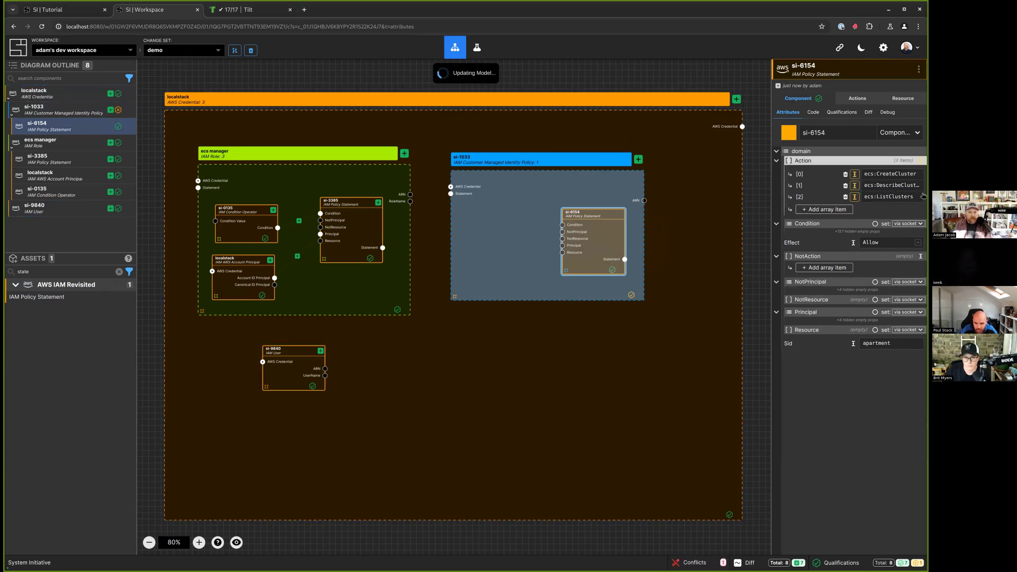
Set the Sid of the managed policy's policy statement to ecsList.
{"action": "double_click", "coordinate": [877, 345]}
{"action": "type", "text": "ecsList"}
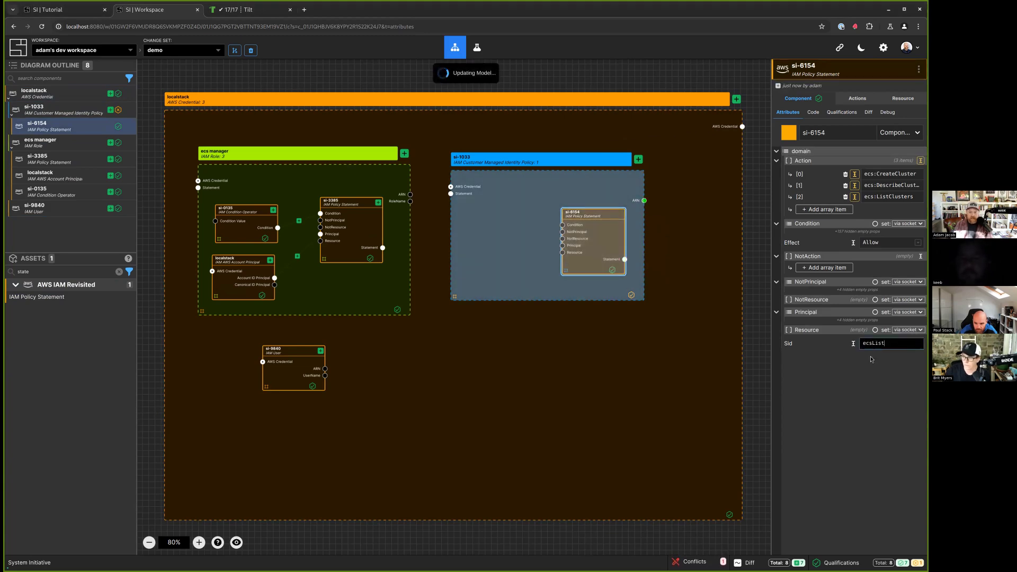
{"action": "left_click", "coordinate": [871, 359]}
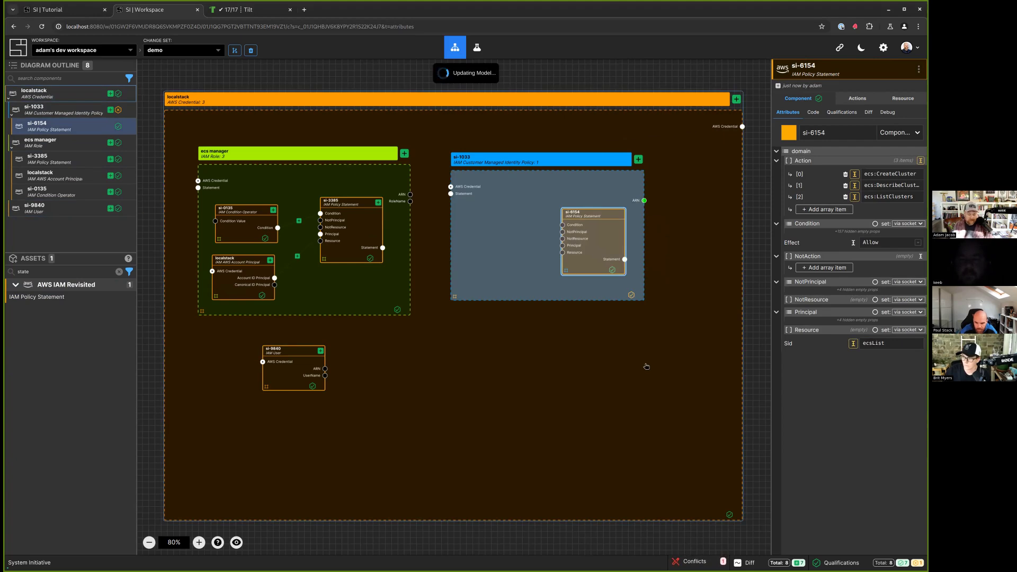
Add an IAM Any component inside the managed policy frame, to the lower left of its policy statement.
{"action": "double_click", "coordinate": [32, 273]}
{"action": "key", "text": "BackSpace"}
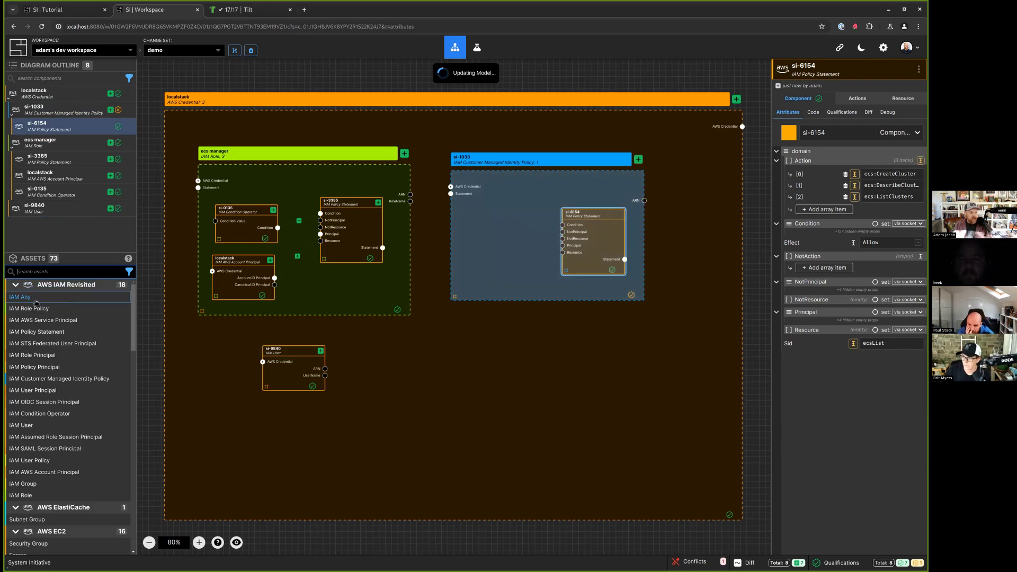
{"action": "left_click", "coordinate": [497, 259]}
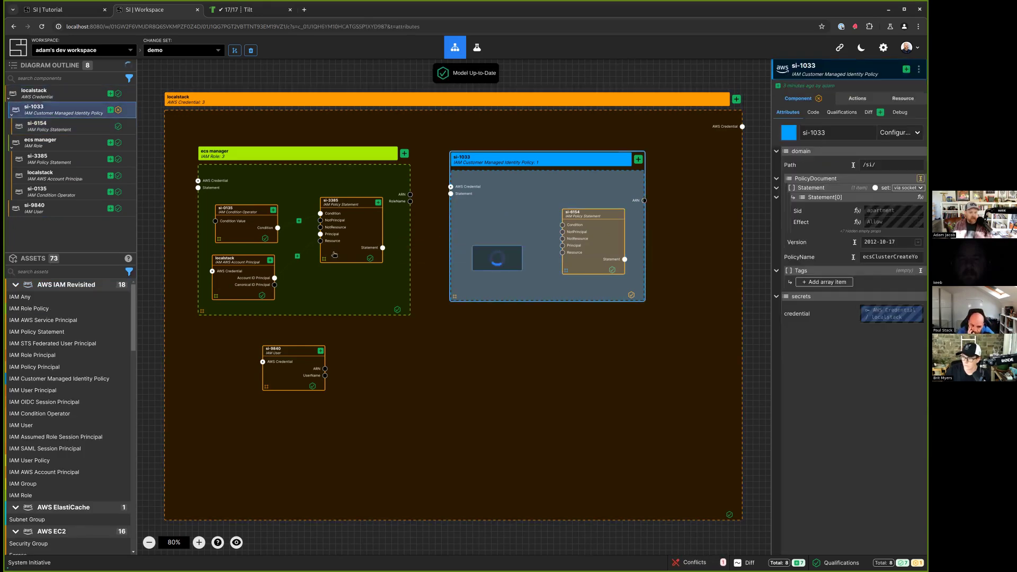
Add an IAM Any component near the top of the ecs manager role and shift the condition operator down to make room.
{"action": "left_click", "coordinate": [25, 298]}
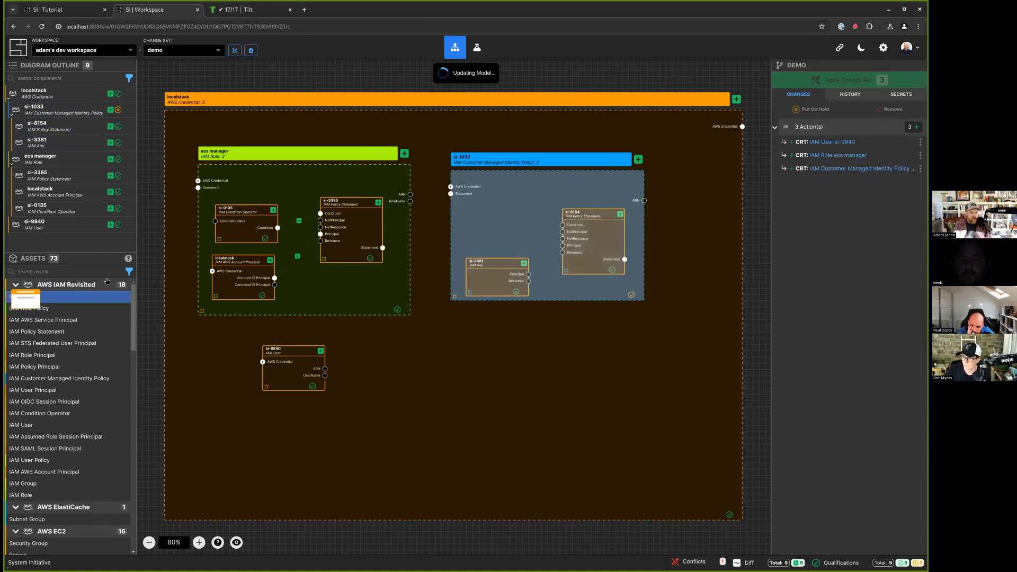
{"action": "left_click", "coordinate": [262, 181]}
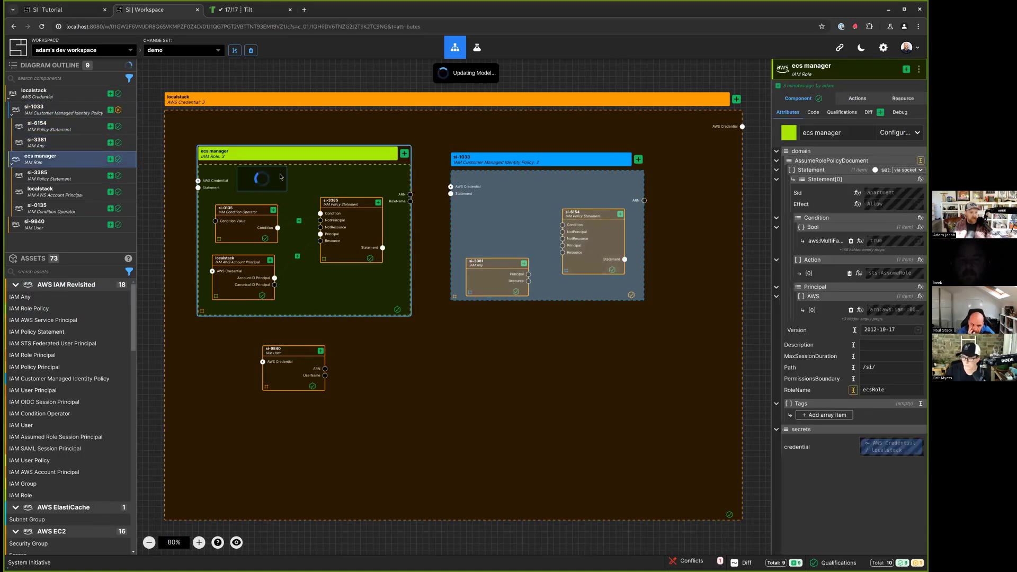
{"action": "left_click_drag", "start_coordinate": [244, 215], "coordinate": [236, 232]}
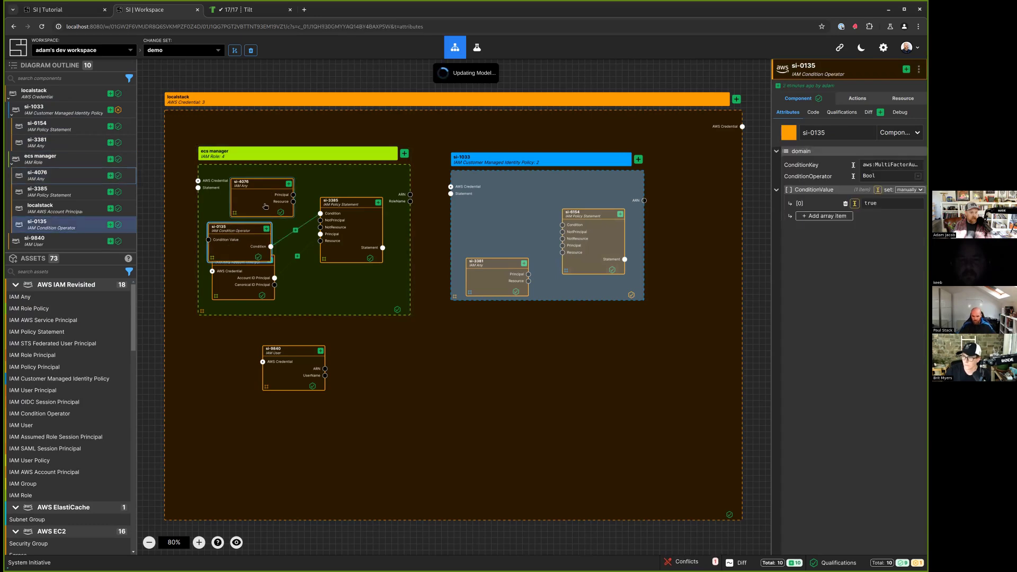
Connect the Resource output of each IAM Any component to the Resource input of the policy statement in the same frame.
{"action": "left_click_drag", "start_coordinate": [294, 202], "coordinate": [320, 234]}
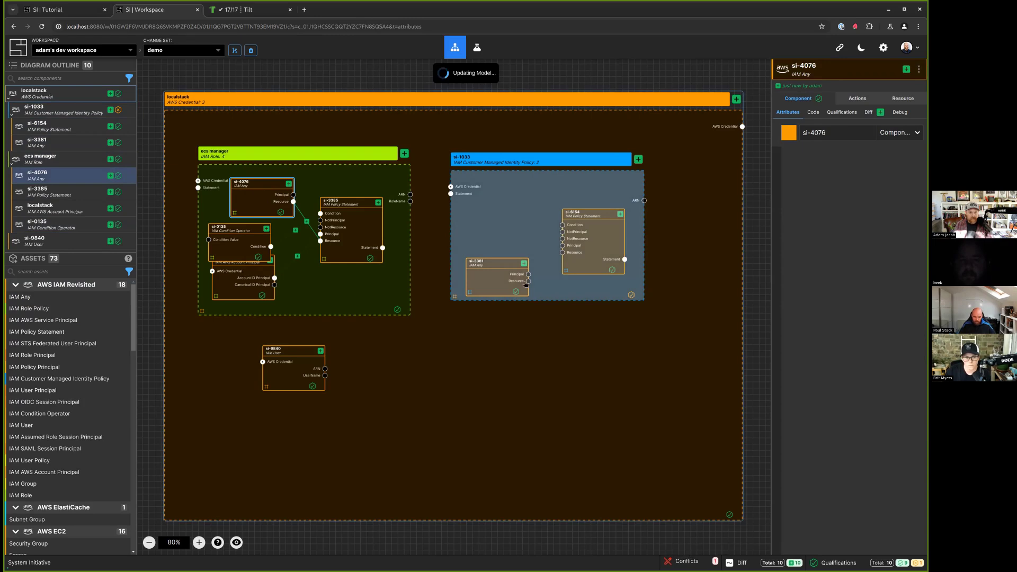
{"action": "left_click_drag", "start_coordinate": [561, 257], "coordinate": [529, 281]}
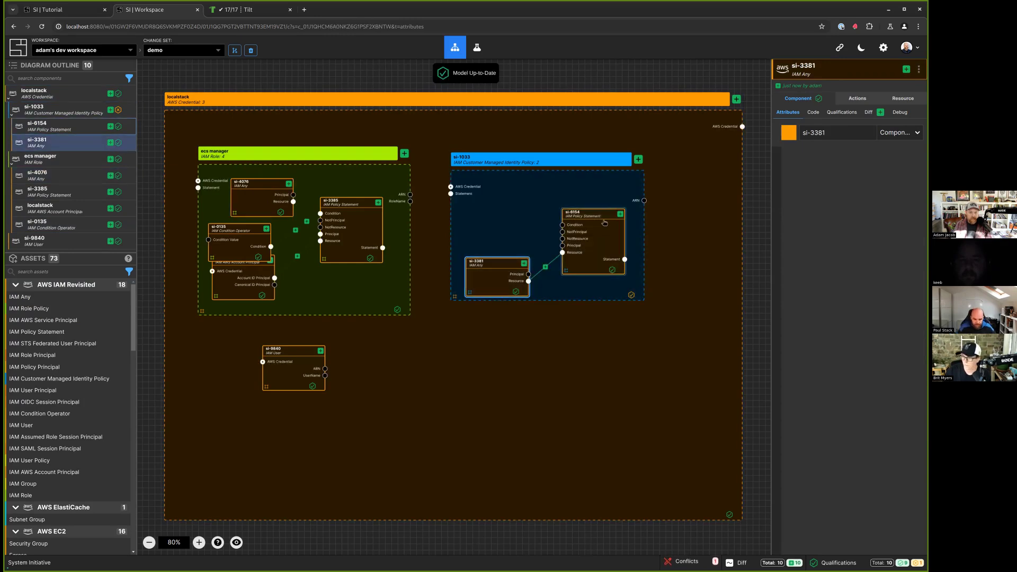
Review the generated code and attributes of the managed policy's policy statement, checking its Resource entry.
{"action": "left_click", "coordinate": [598, 223]}
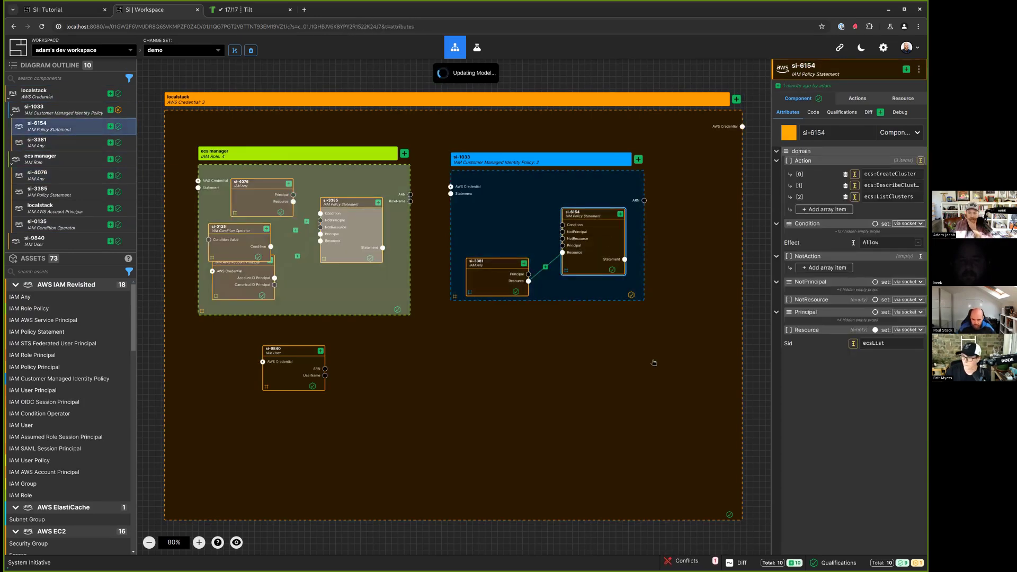
{"action": "left_click", "coordinate": [812, 112]}
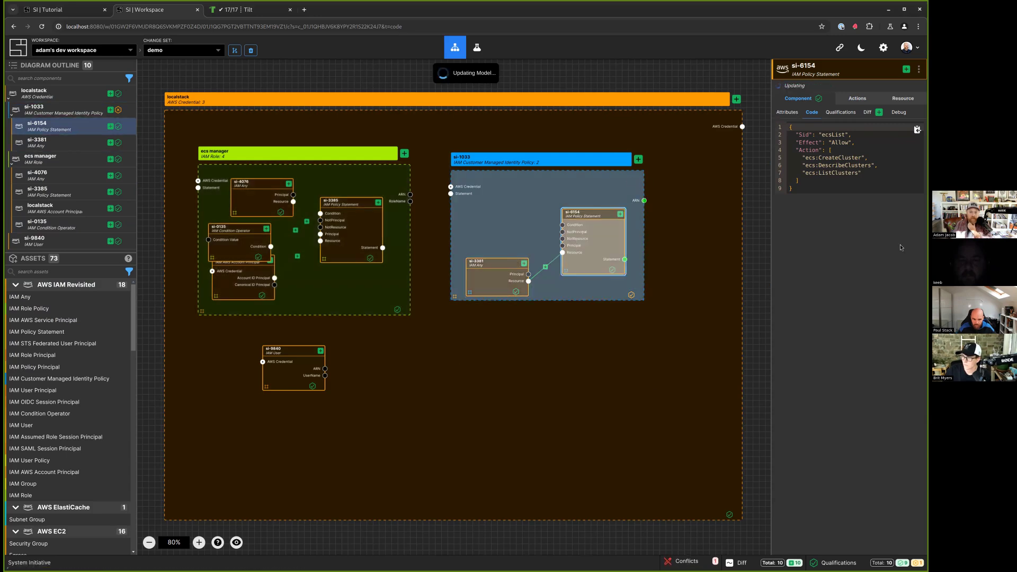
{"action": "left_click", "coordinate": [789, 113]}
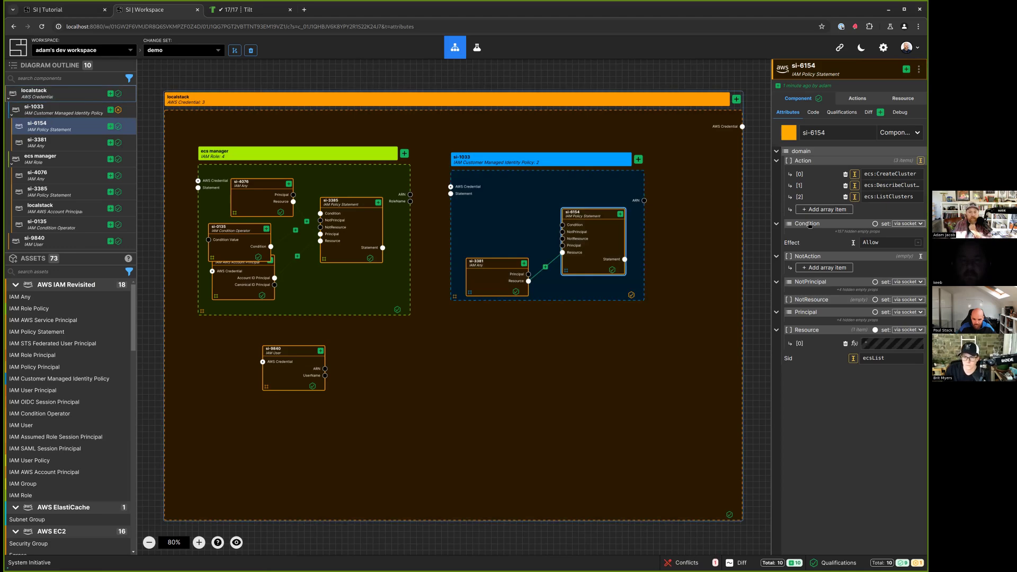
Add an IAM Role Policy component beyond the managed policy frame's upper right corner, connected to ecs manager's RoleName and the managed policy's ARN.
{"action": "left_click", "coordinate": [812, 112]}
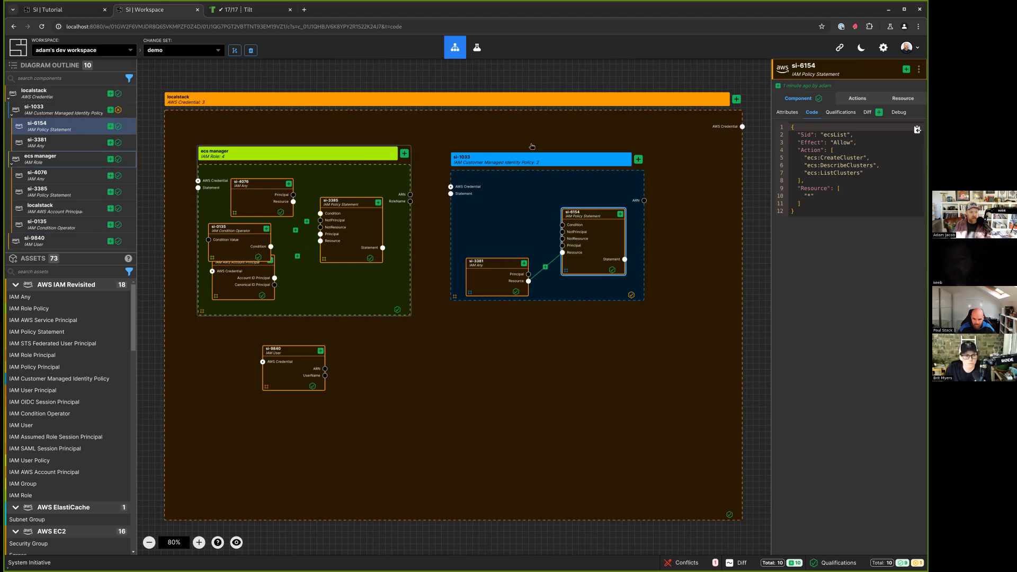
{"action": "left_click_drag", "start_coordinate": [483, 165], "coordinate": [476, 210]}
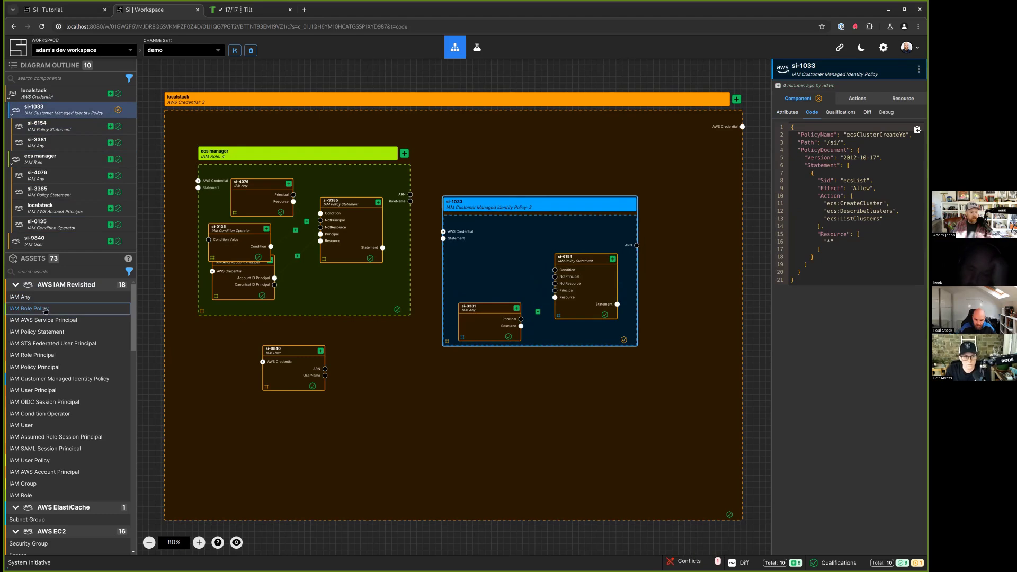
{"action": "left_click", "coordinate": [517, 182]}
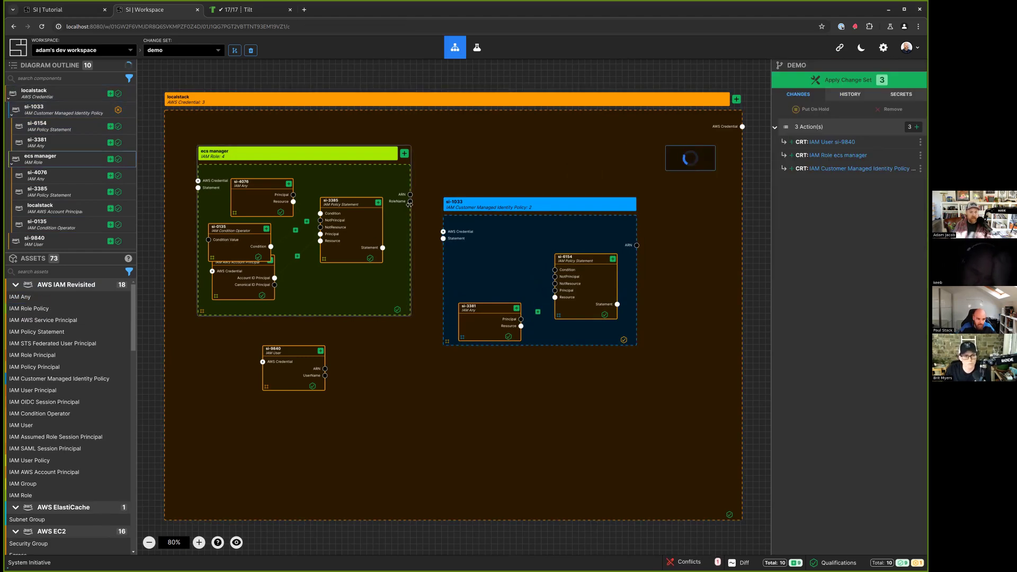
{"action": "left_click_drag", "start_coordinate": [393, 202], "coordinate": [659, 187]}
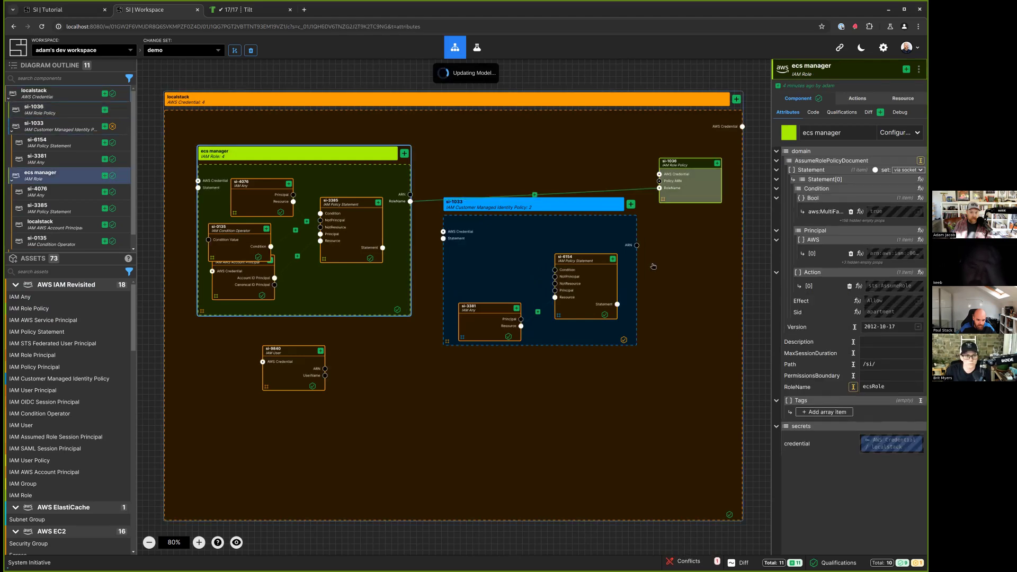
{"action": "left_click_drag", "start_coordinate": [637, 246], "coordinate": [659, 181]}
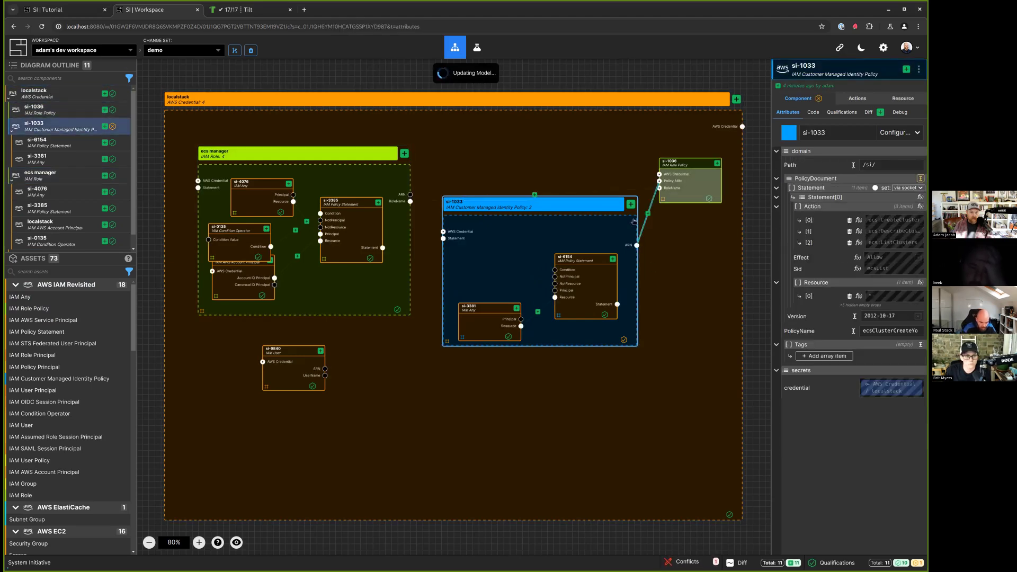
Search the assets for "user" and add an IAM User Policy component below the managed policy frame.
{"action": "left_click", "coordinate": [55, 271]}
{"action": "type", "text": "user"}
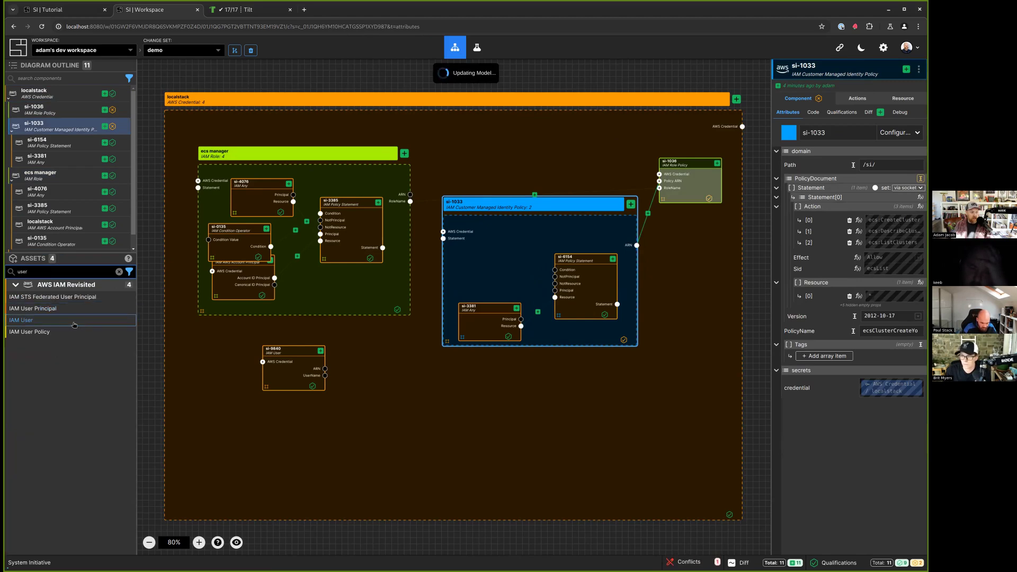
{"action": "left_click", "coordinate": [74, 325]}
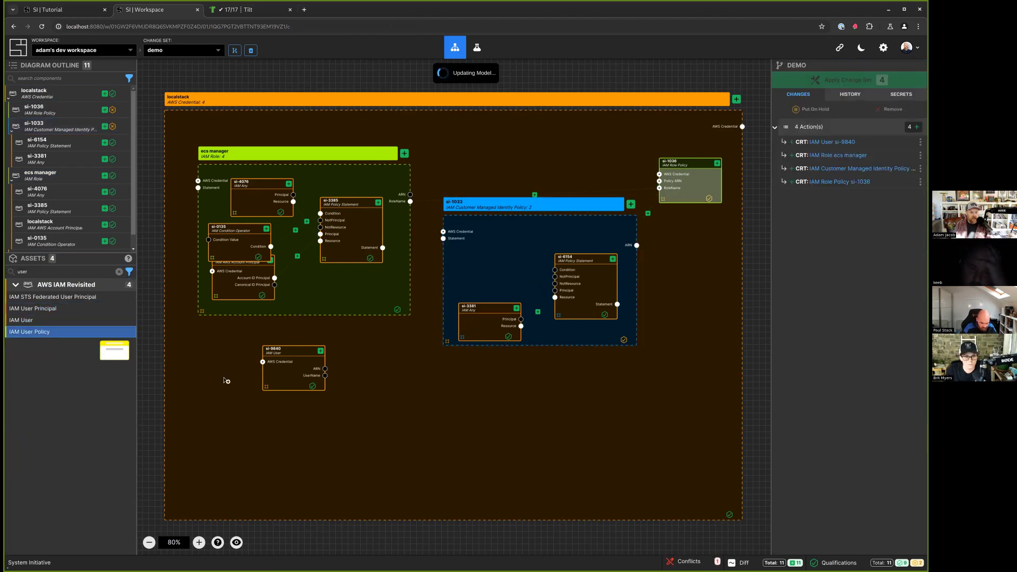
{"action": "left_click", "coordinate": [574, 400]}
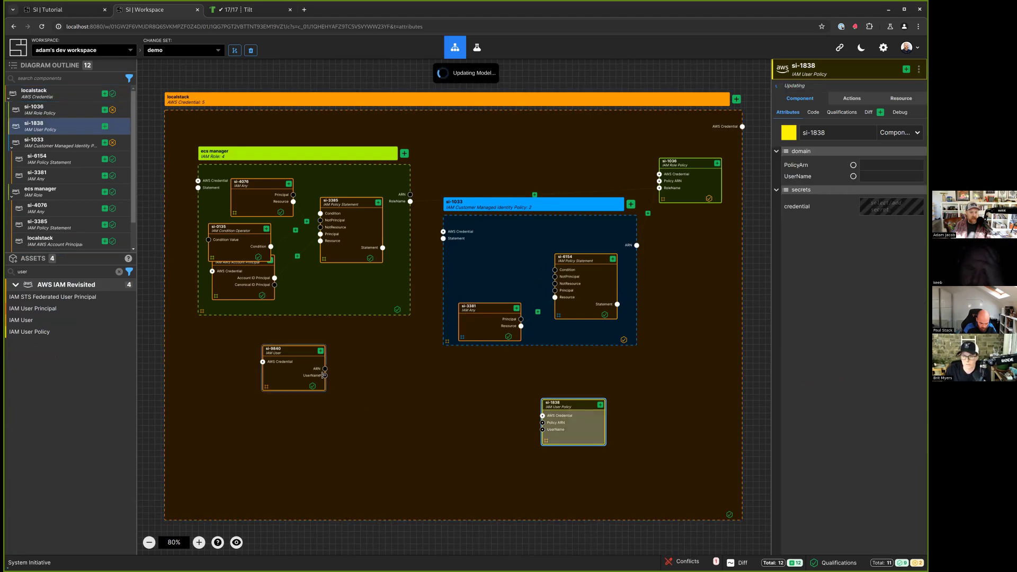
Connect the IAM User's UserName and the managed policy's ARN to the user policy, arranging it below the role policy and shifting the frame up.
{"action": "left_click_drag", "start_coordinate": [324, 376], "coordinate": [543, 429]}
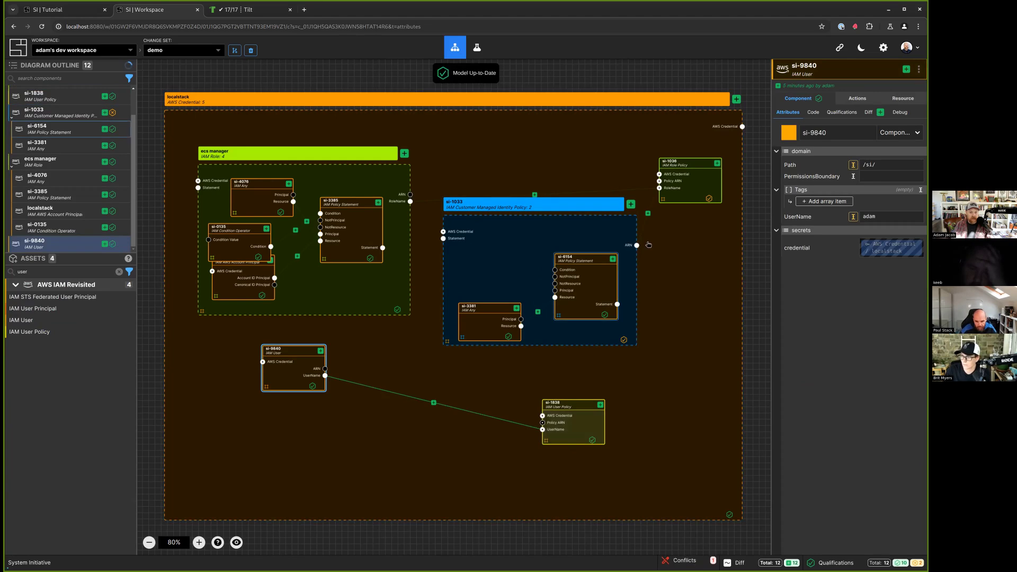
{"action": "left_click_drag", "start_coordinate": [636, 245], "coordinate": [692, 333]}
{"action": "left_click_drag", "start_coordinate": [506, 204], "coordinate": [502, 180]}
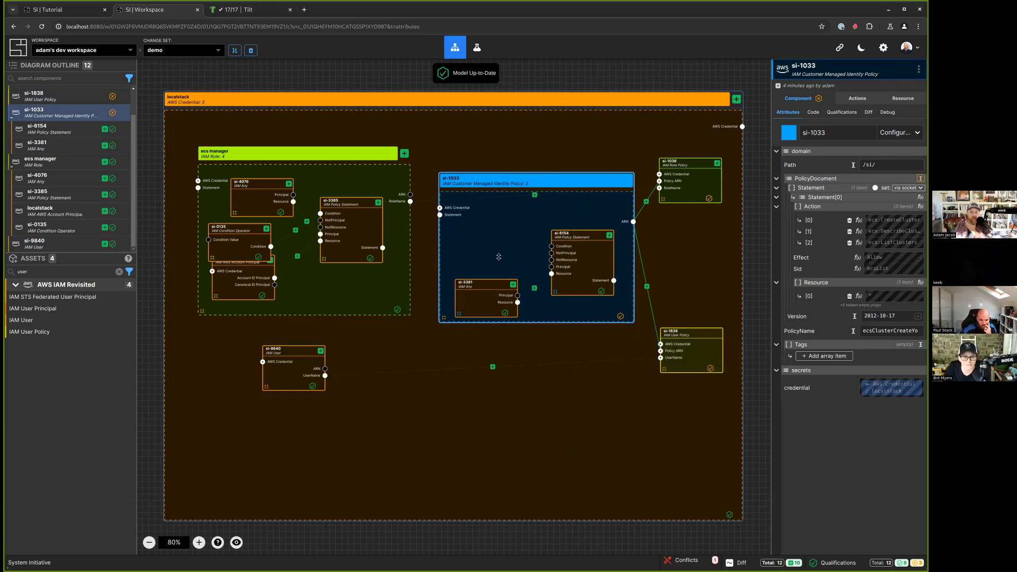
Apply the demo change set to create the user, role, managed policy, role policy and user policy.
{"action": "key", "text": "Escape"}
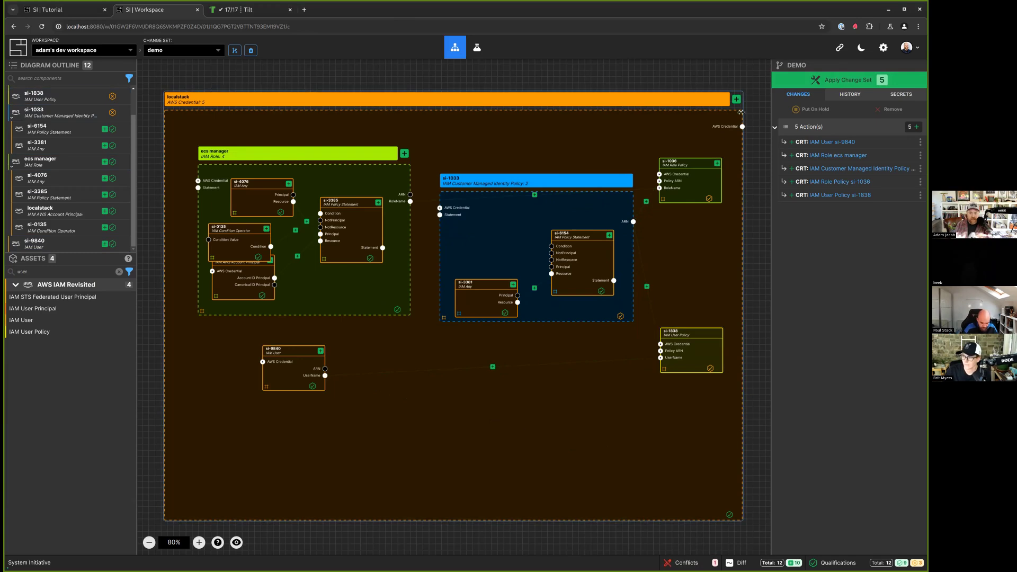
{"action": "left_click", "coordinate": [892, 74]}
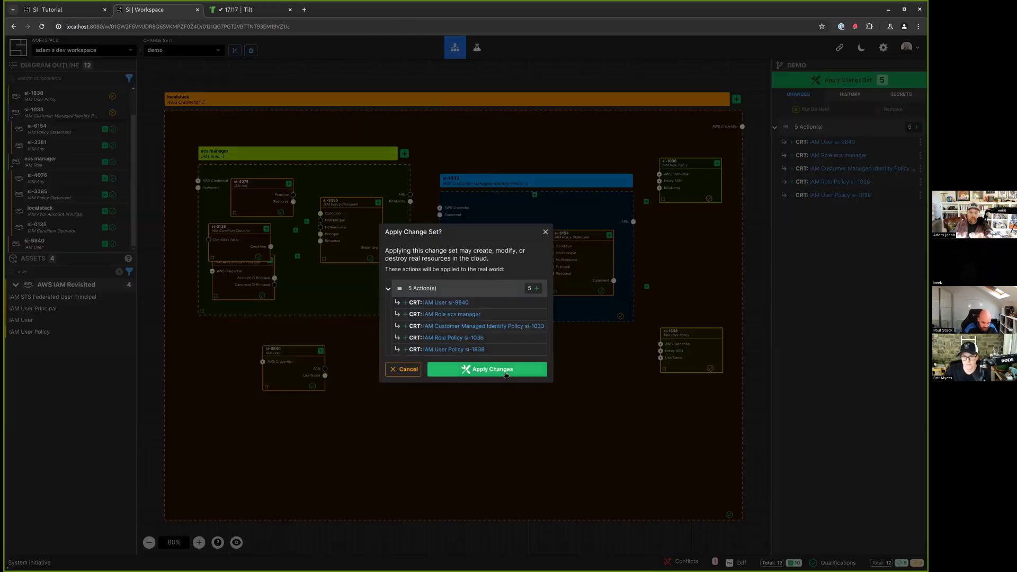
{"action": "left_click", "coordinate": [504, 369]}
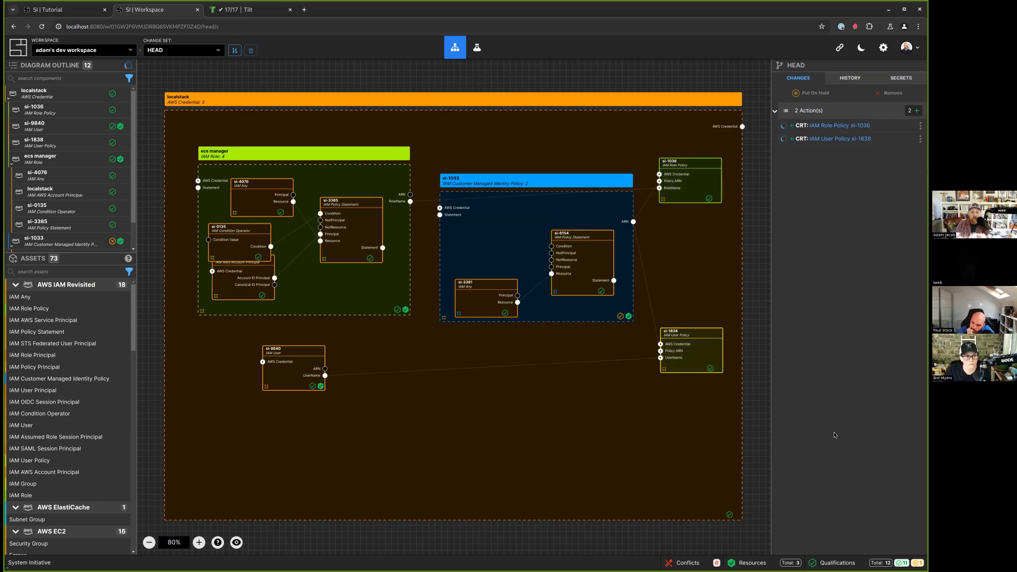
Inspect the resource data of the ecs manager role, the IAM user, the managed policy, the role policy and the user policy.
{"action": "left_click", "coordinate": [405, 314]}
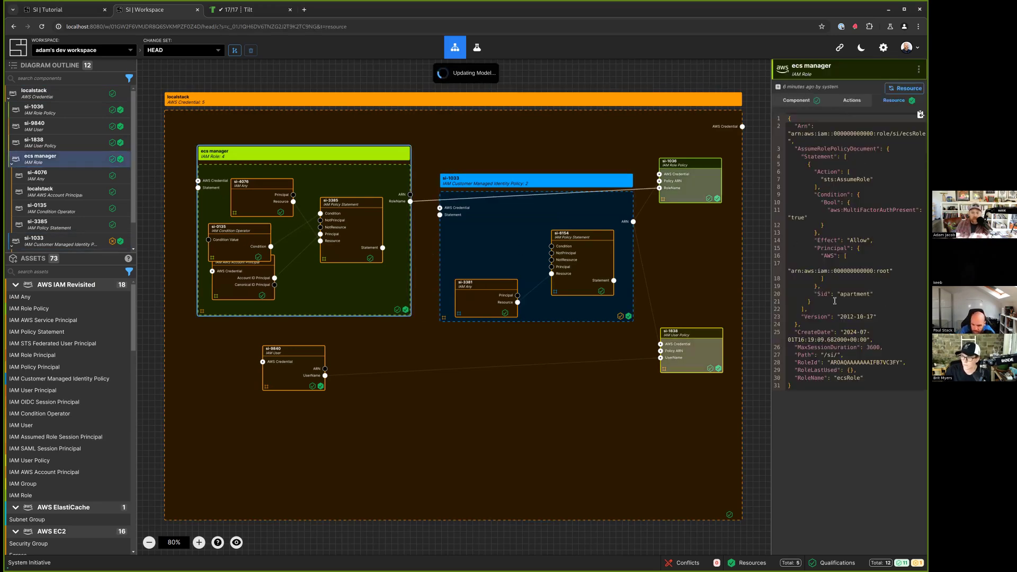
{"action": "left_click", "coordinate": [297, 370]}
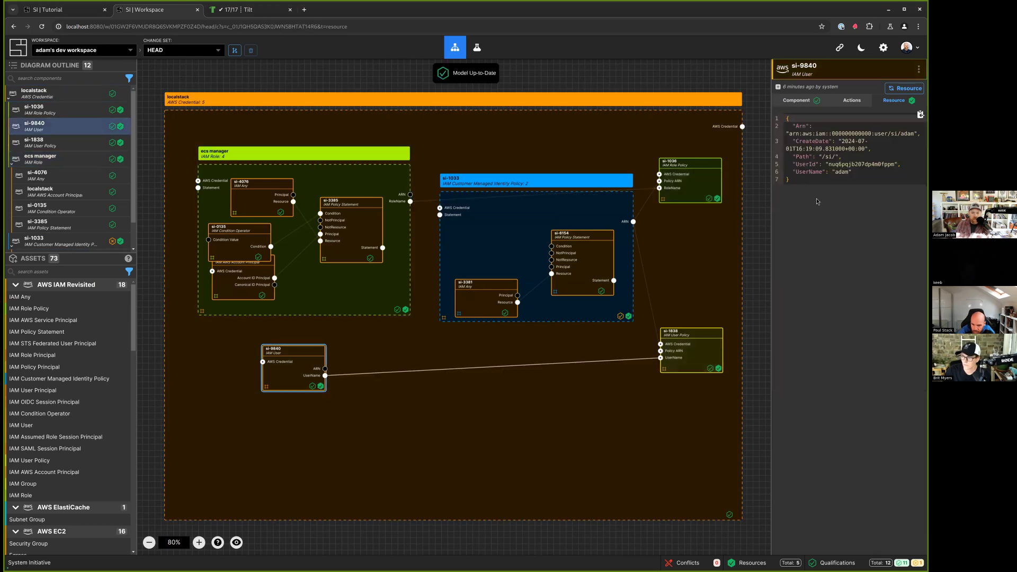
{"action": "left_click", "coordinate": [588, 218]}
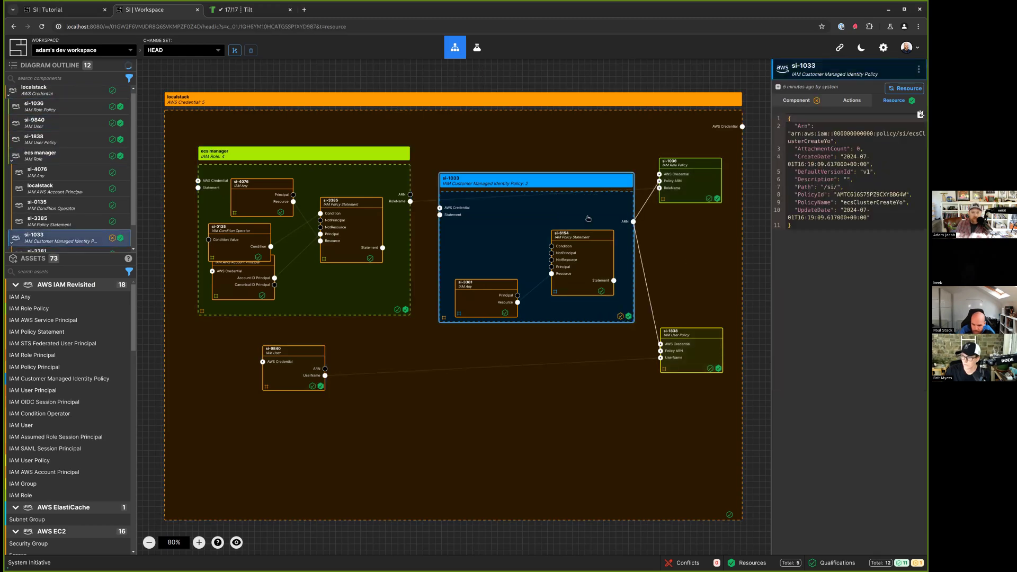
{"action": "left_click_drag", "start_coordinate": [576, 188], "coordinate": [660, 188]}
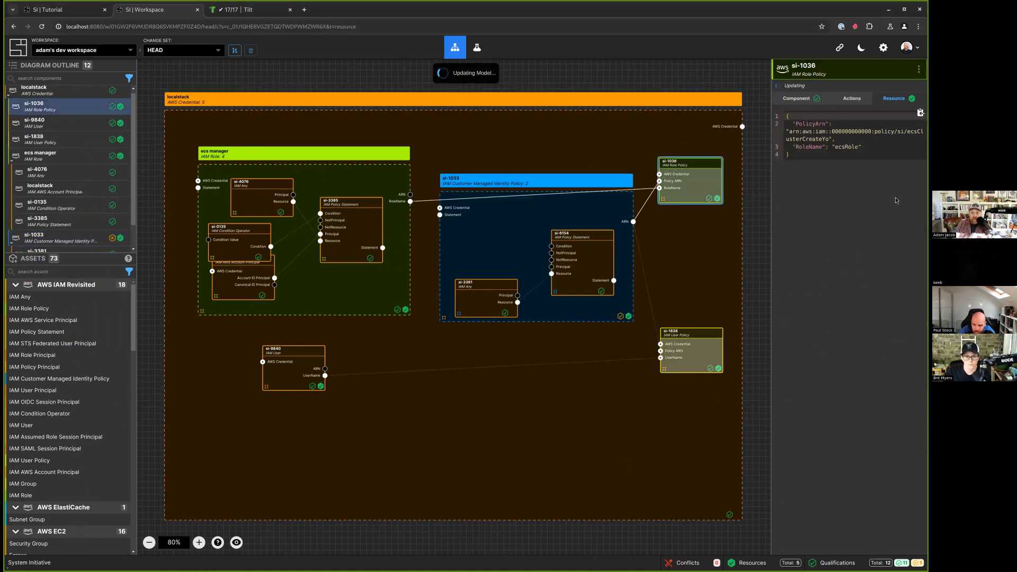
{"action": "left_click", "coordinate": [718, 368]}
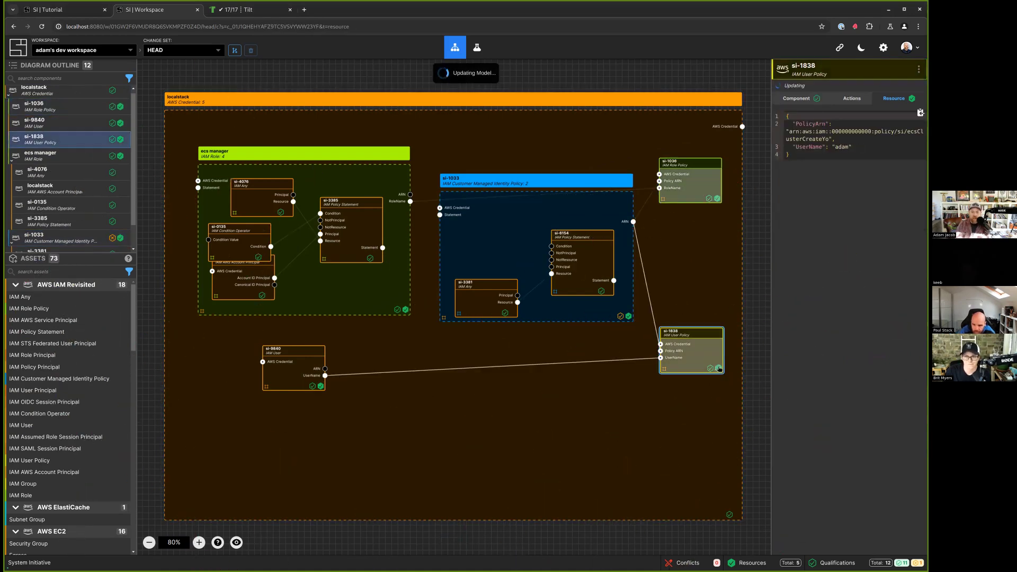